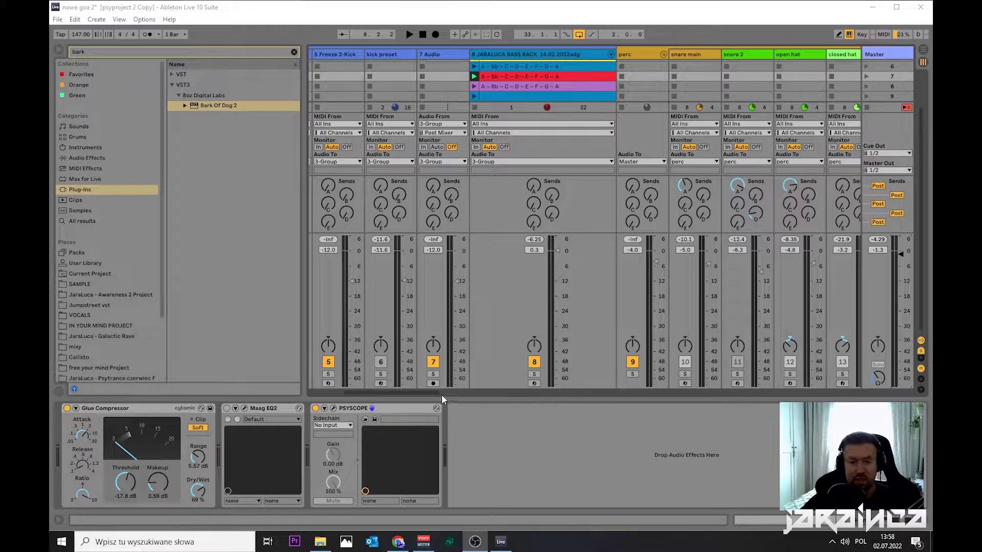
Step: Display the device chain of the JARALUCA BASS RACK track and listen to the loop with Bark Of Dog 2 bypassed
drag(391, 394, 342, 397)
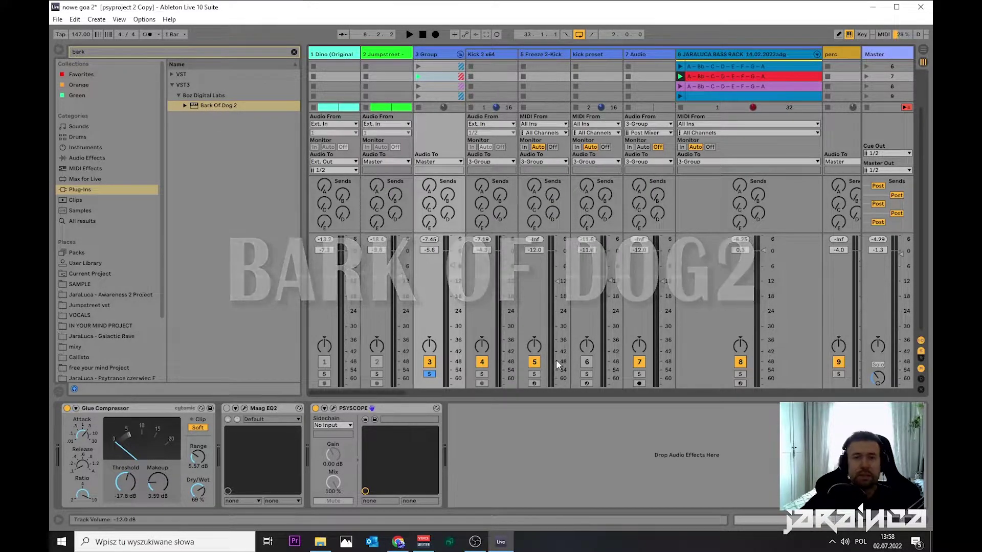
drag(403, 391, 426, 392)
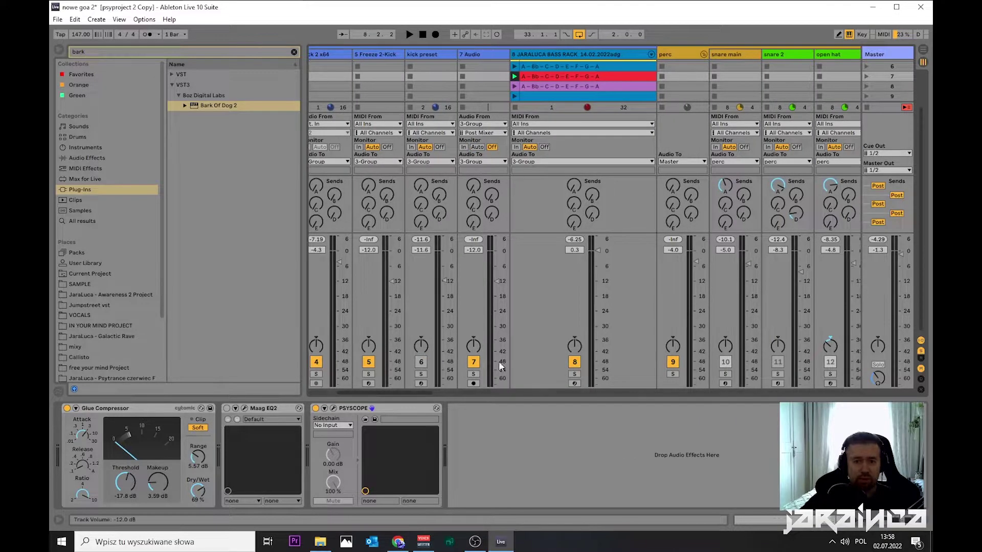
drag(363, 393, 345, 393)
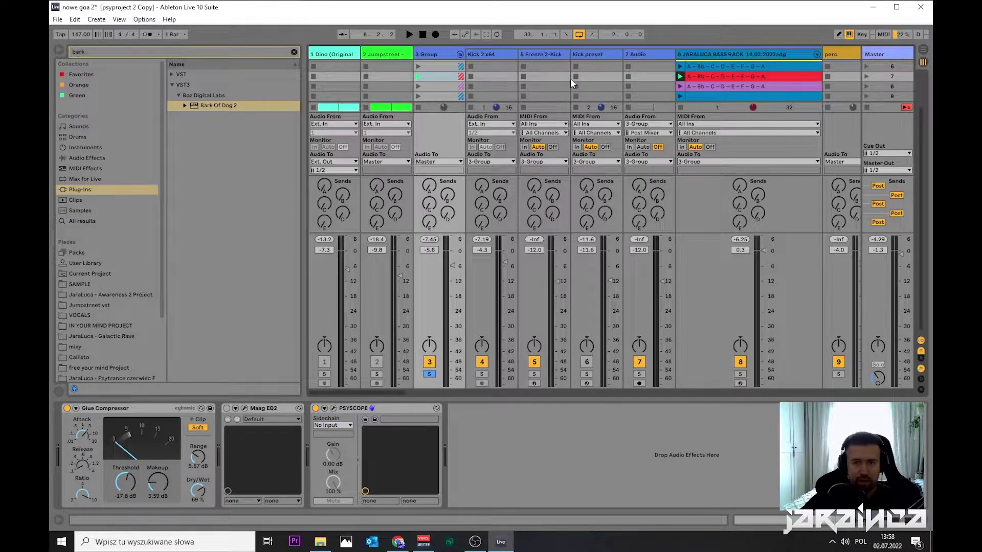
click(475, 54)
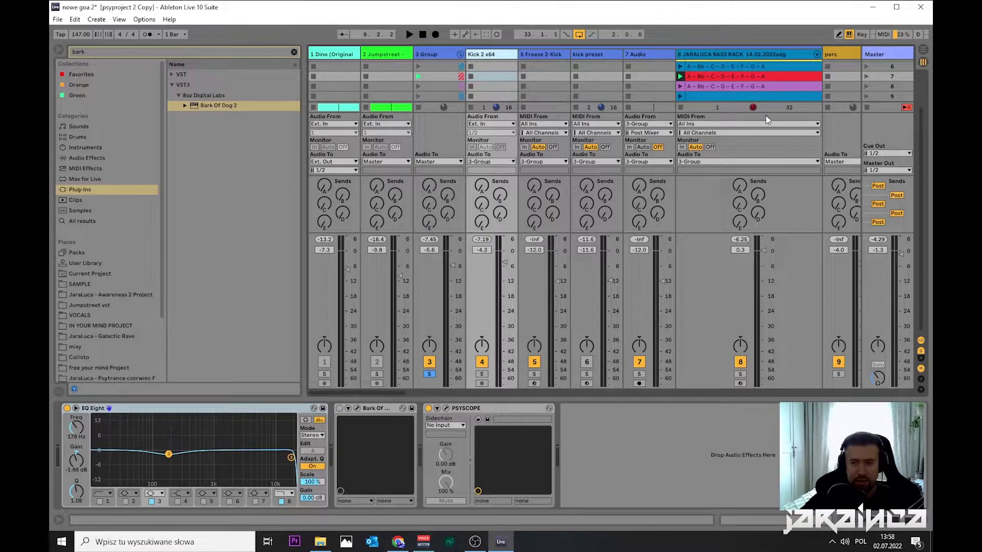
click(730, 55)
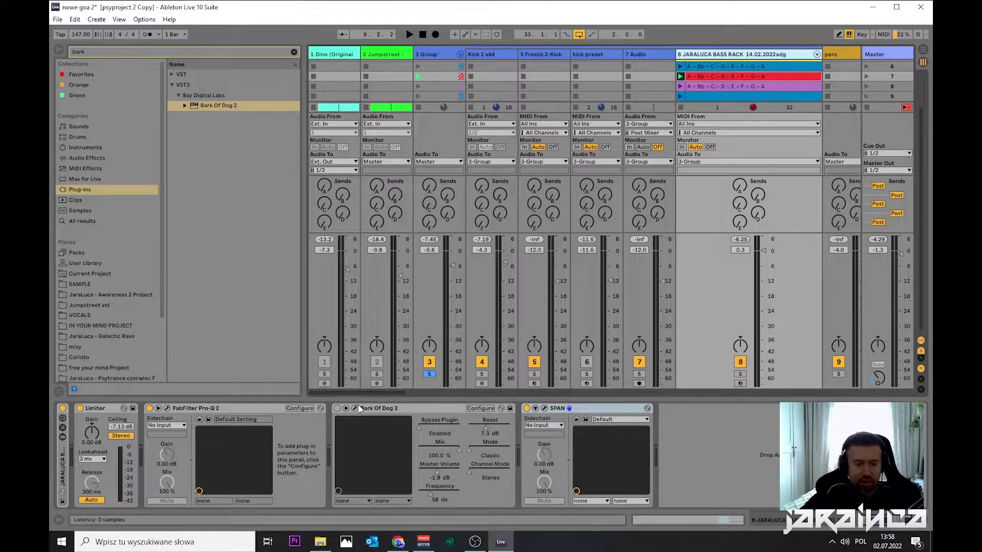
key(space)
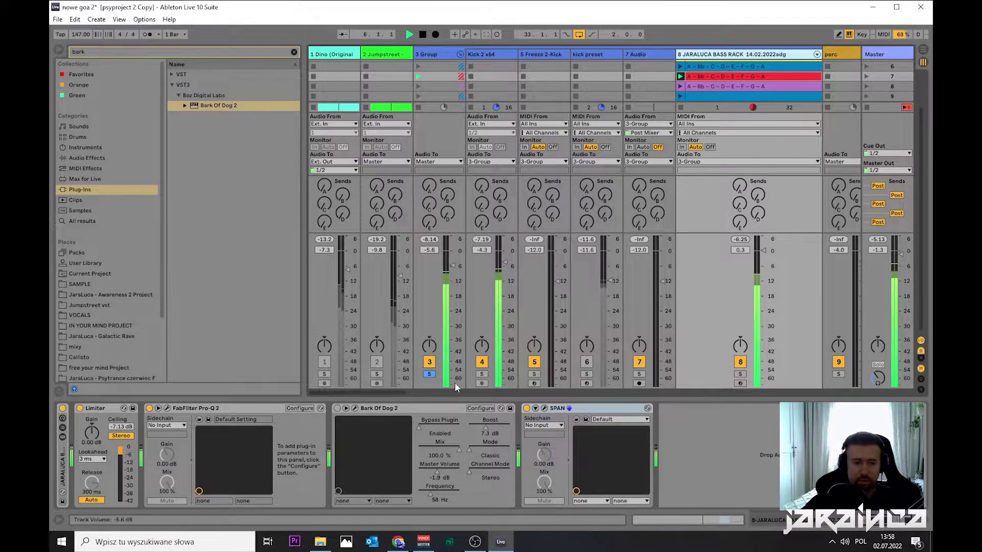
key(space)
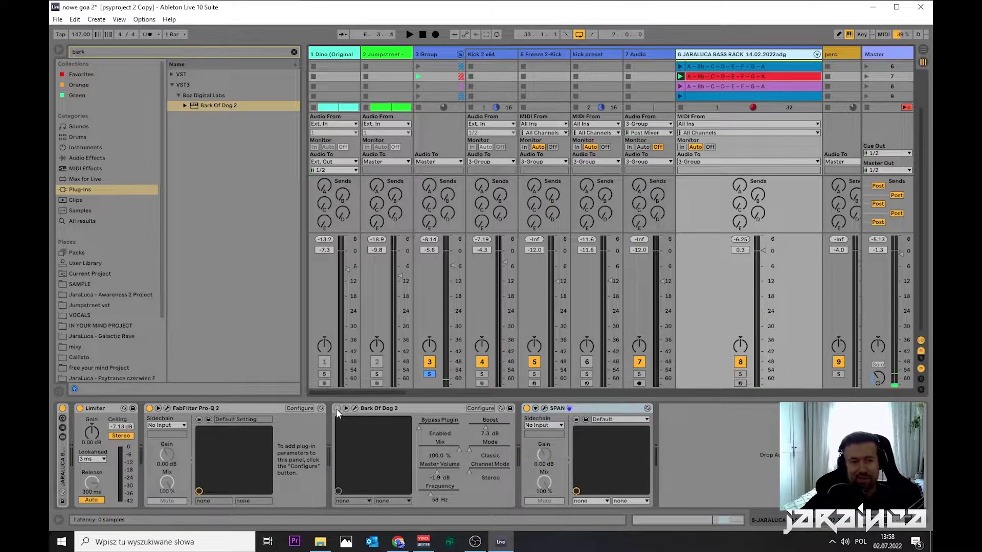
Step: Enable Bark Of Dog 2 on the bass rack track and open its plug-in window clear of the mixer's first tracks
click(336, 408)
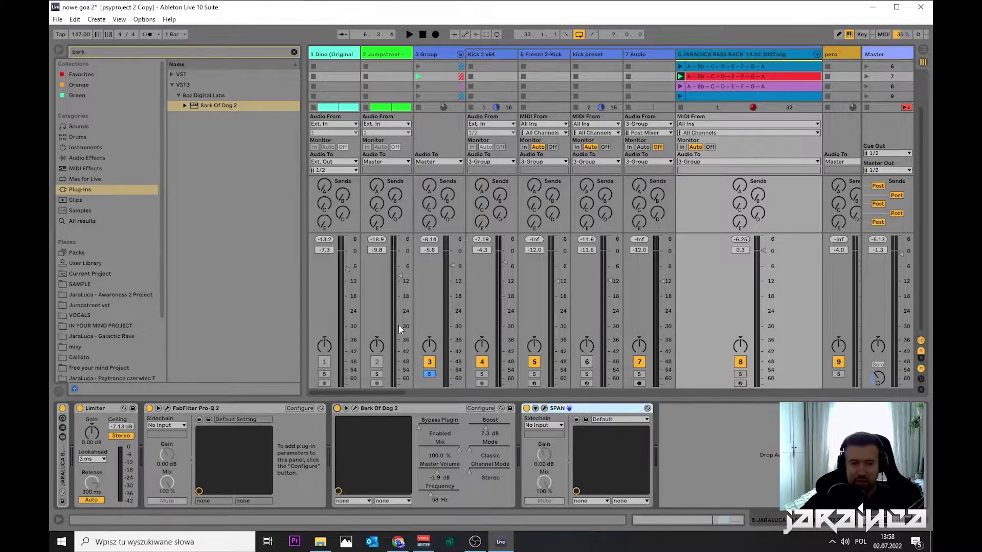
click(353, 409)
drag(365, 38, 357, 127)
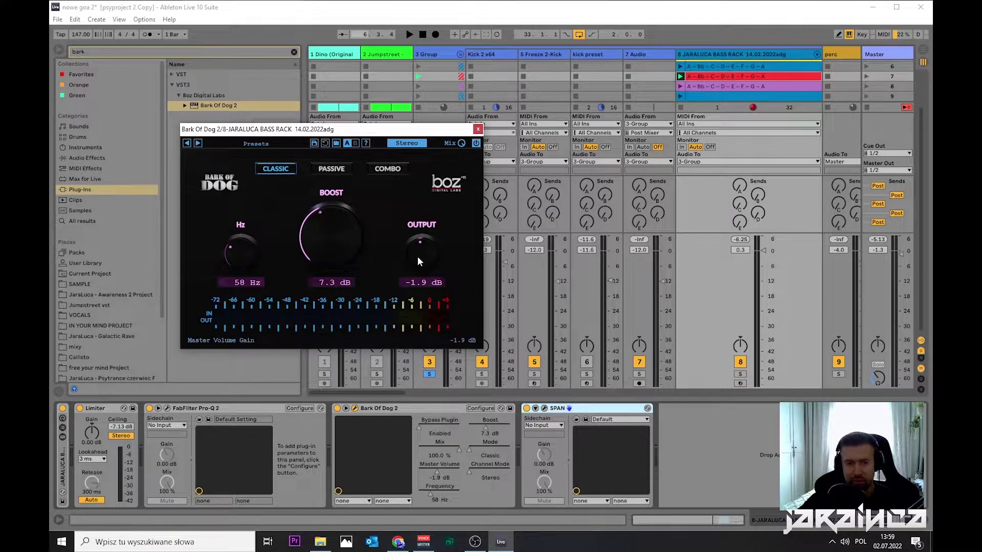
drag(345, 132, 781, 176)
drag(685, 176, 618, 198)
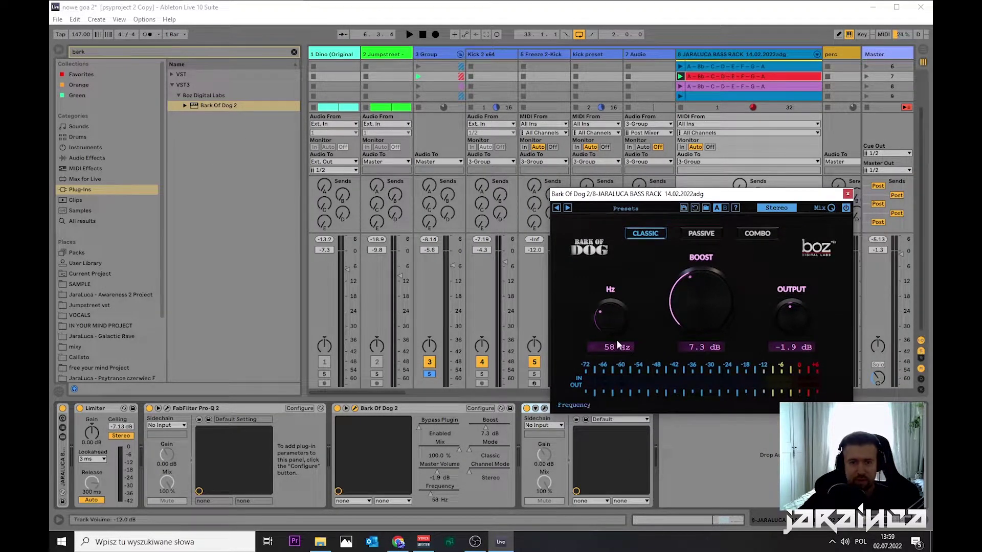
Step: Play the loop and compare the bass with Bark Of Dog 2 switched off and on again
click(409, 35)
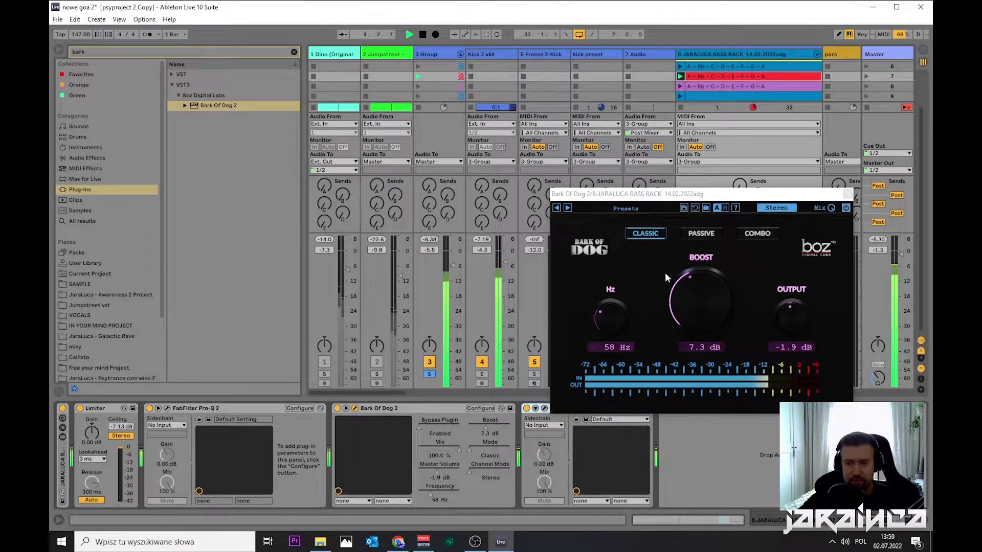
click(337, 408)
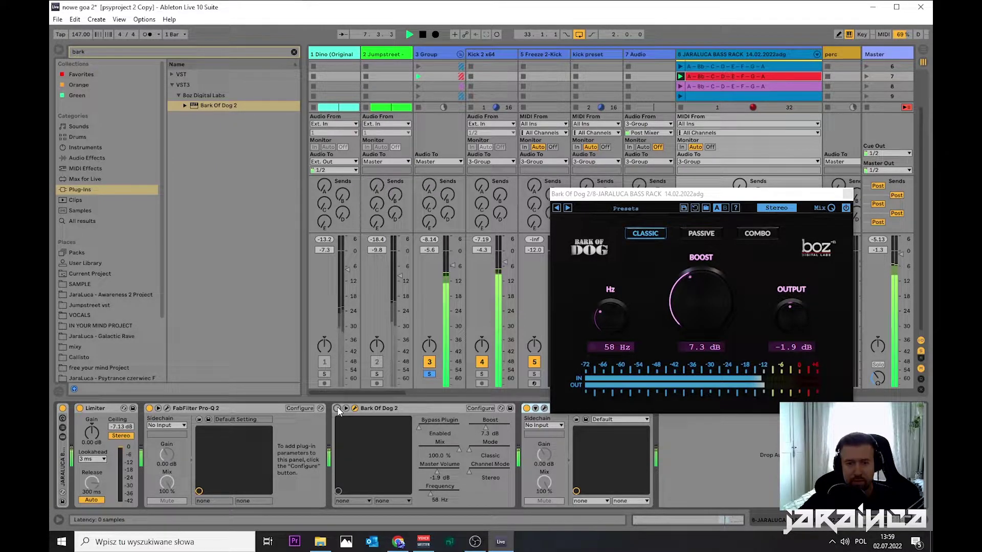
click(338, 408)
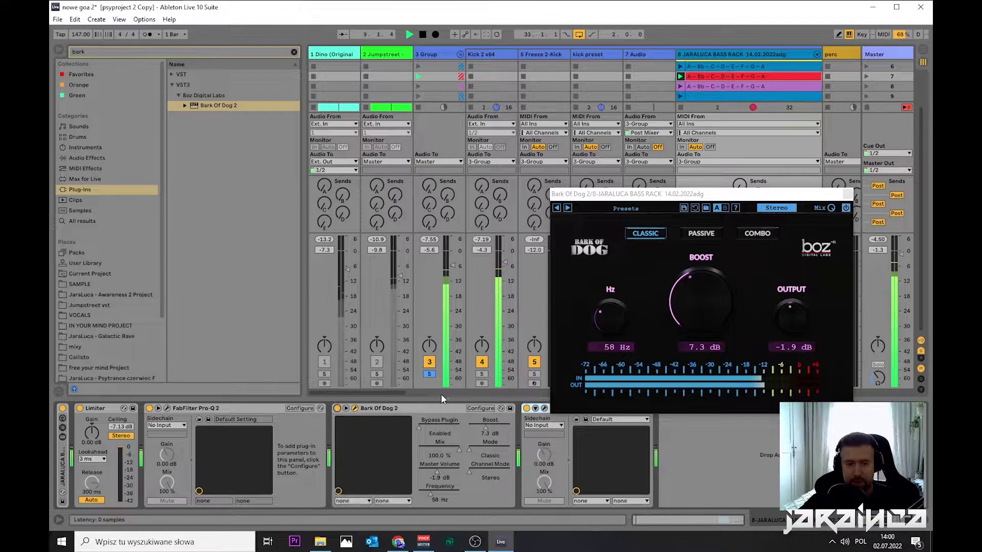
drag(673, 195, 404, 179)
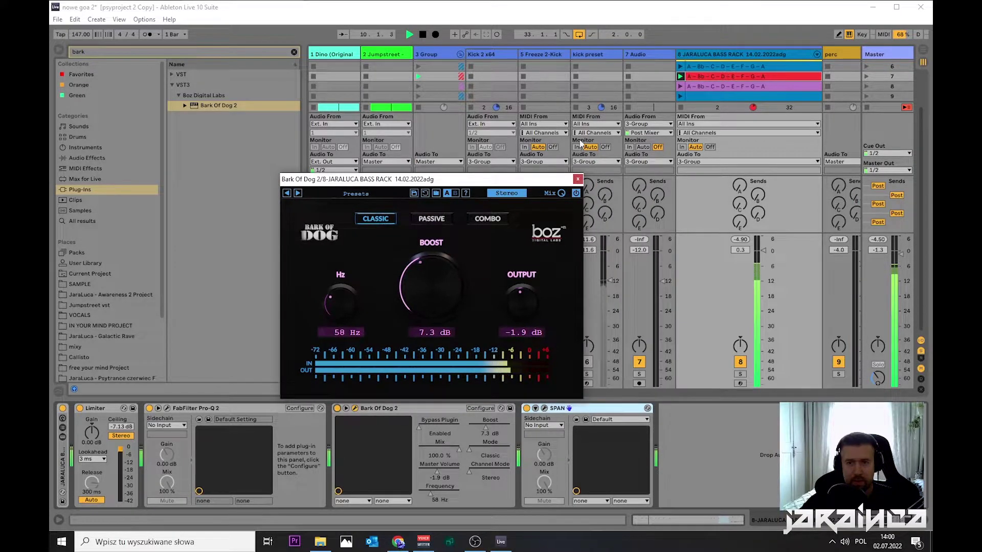
Step: Examine the notes of the red bass clip in scene 7, closing the Bark Of Dog 2 window
click(722, 77)
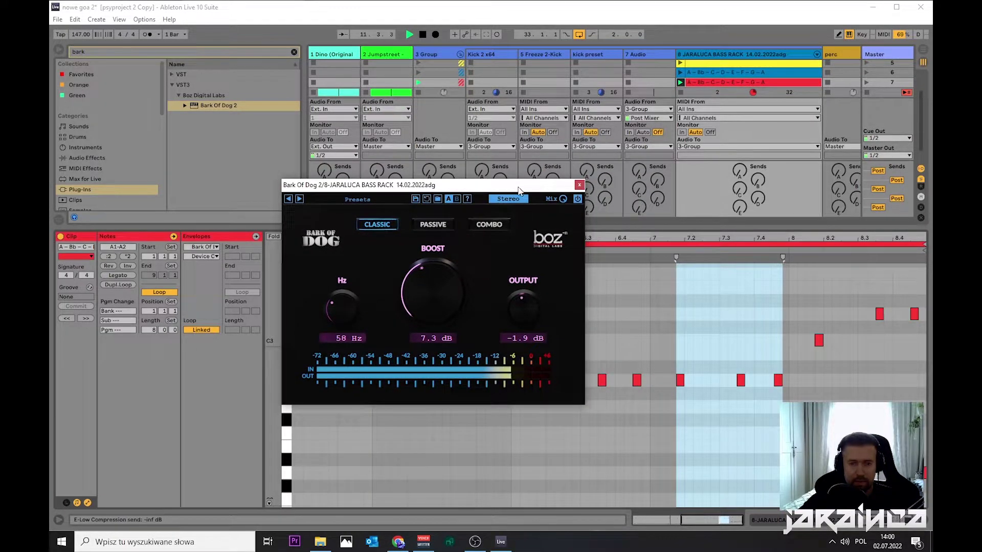
drag(819, 241, 819, 225)
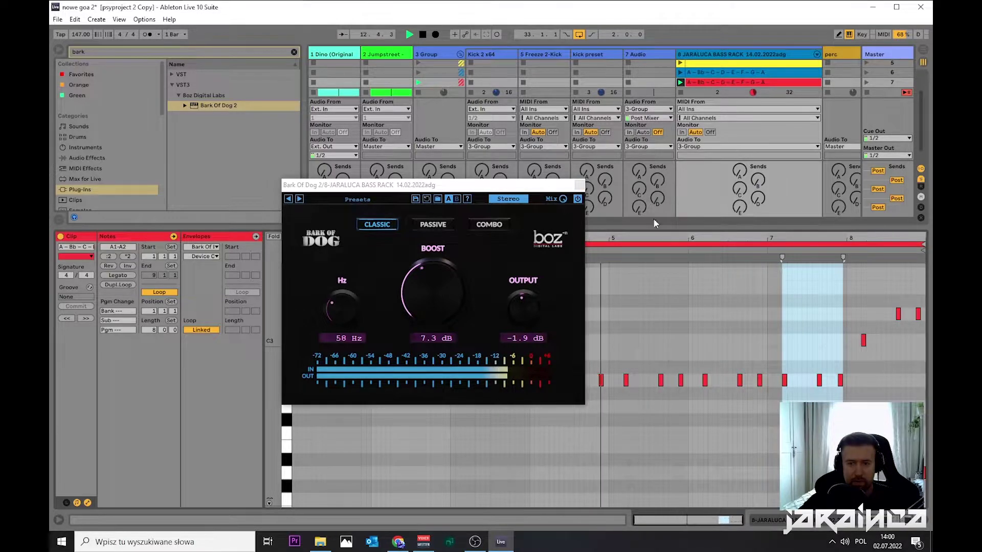
click(579, 185)
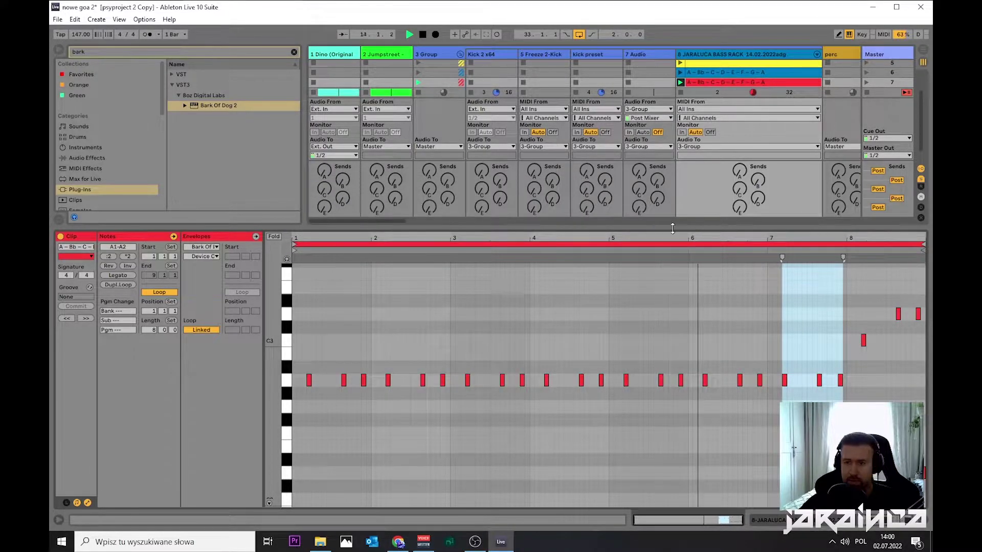
key(ctrl+alt+l)
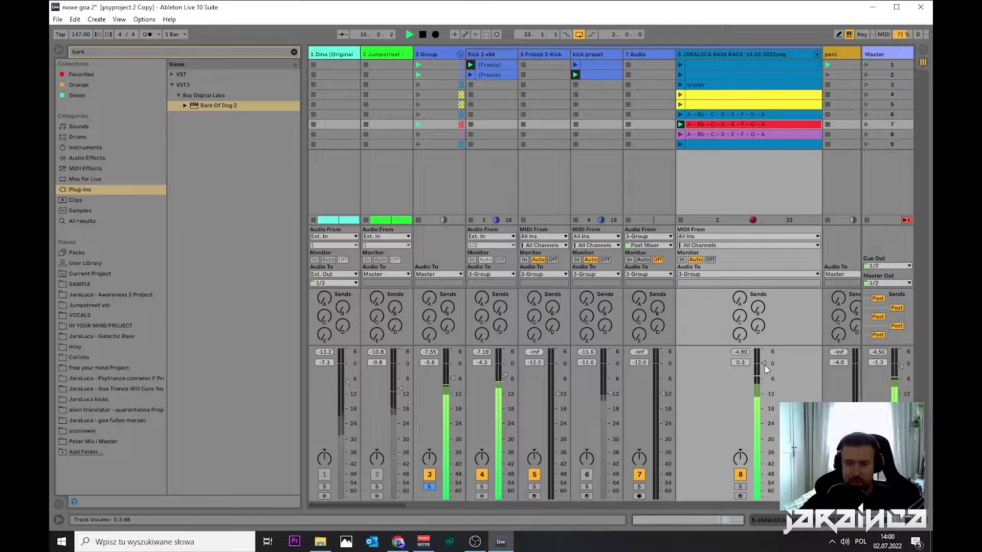
Step: Set the bass rack track's volume to 0 dB and launch its scene 2 clip in place of the red clip
double_click(748, 125)
mouse_move(844, 237)
mouse_down()
mouse_move(843, 271)
mouse_move(843, 233)
mouse_up()
scroll(667, 92, up, 4)
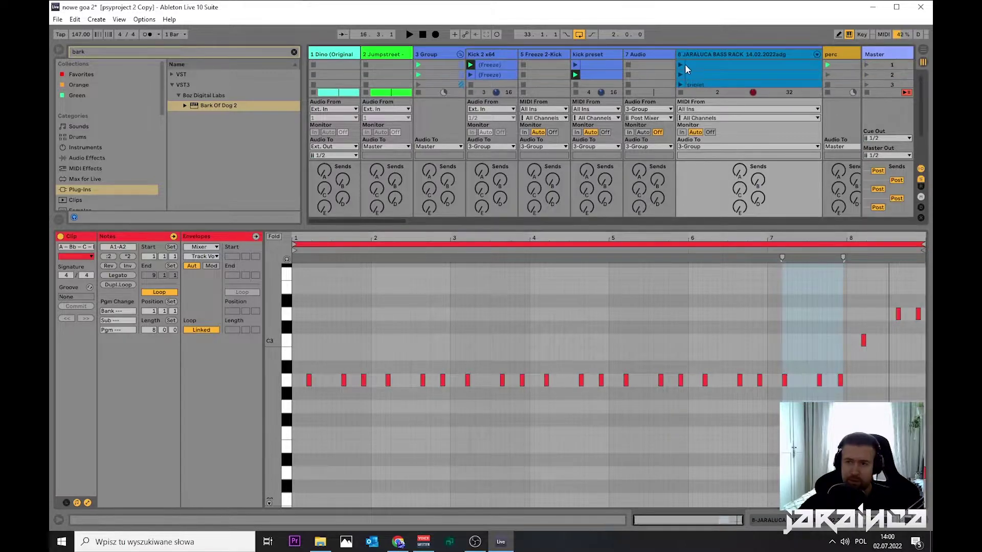
click(701, 67)
click(708, 75)
click(680, 74)
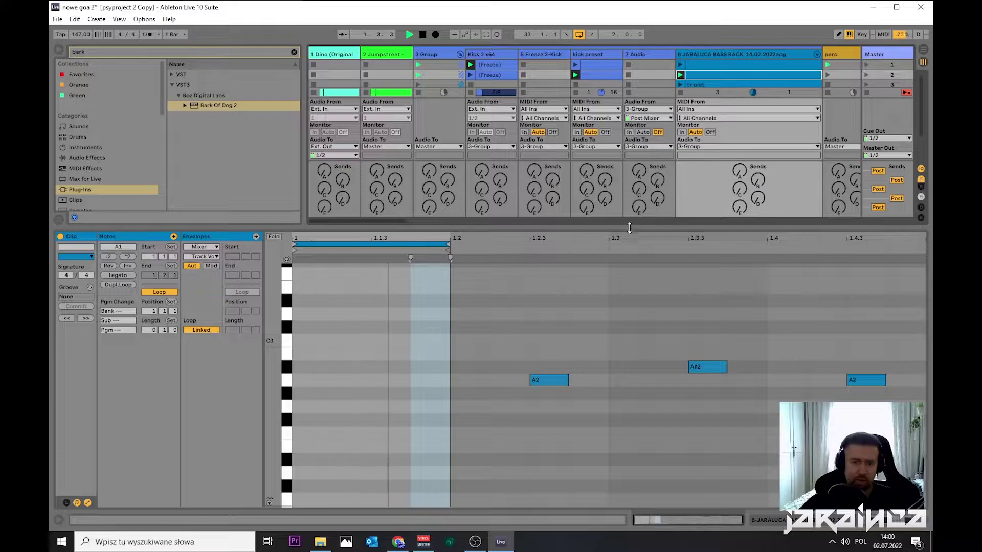
drag(630, 225, 623, 503)
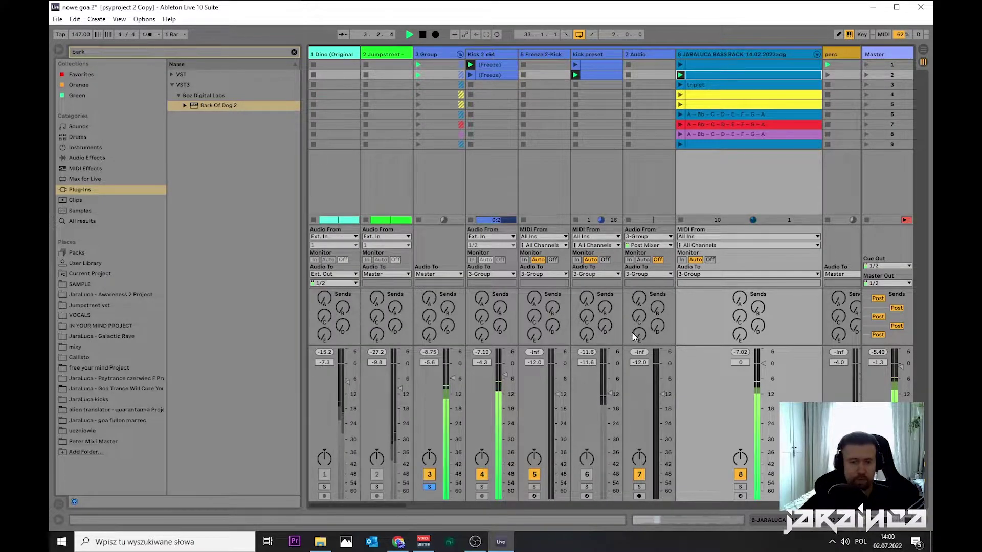
key(space)
Step: Reopen the Bark Of Dog 2 window from the bass rack track's device chain
double_click(728, 55)
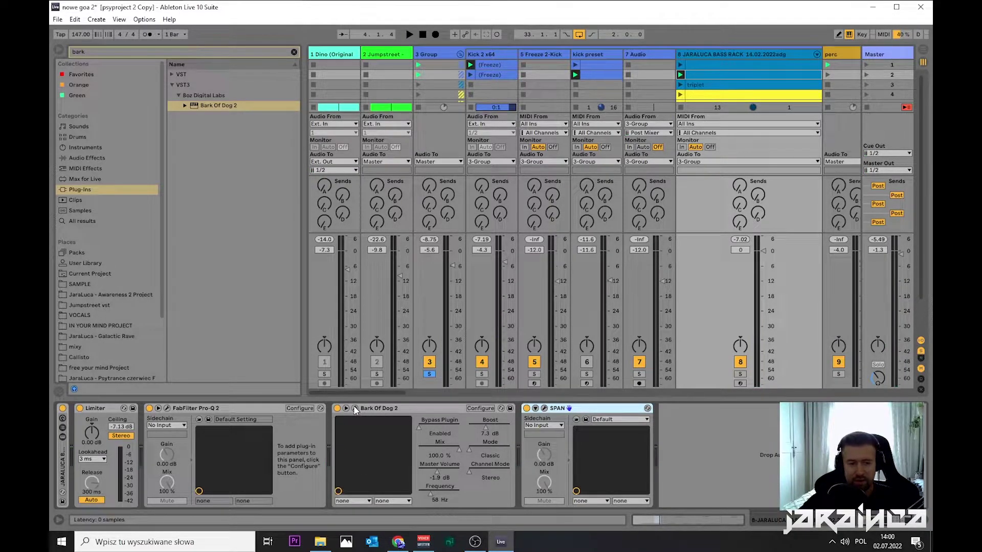
click(355, 409)
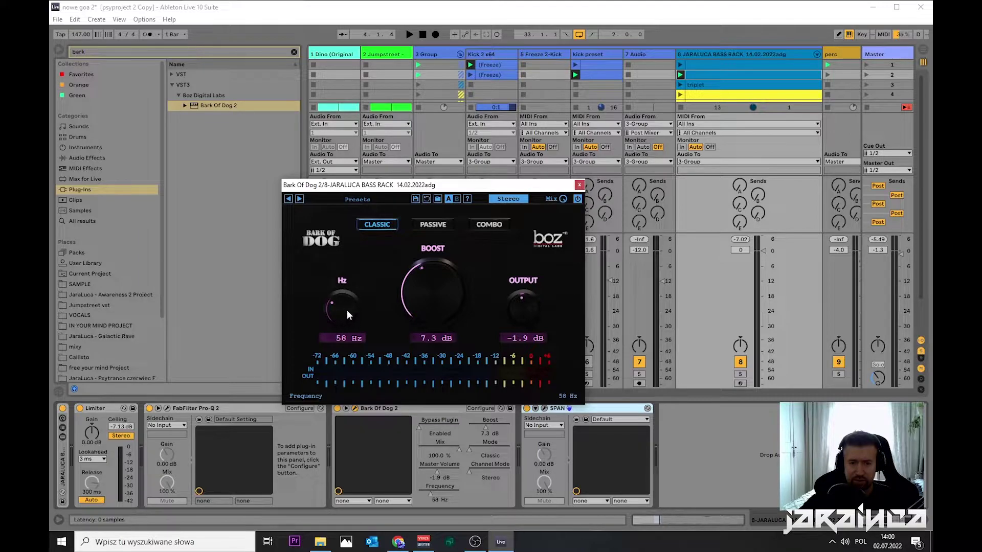
drag(382, 185, 494, 169)
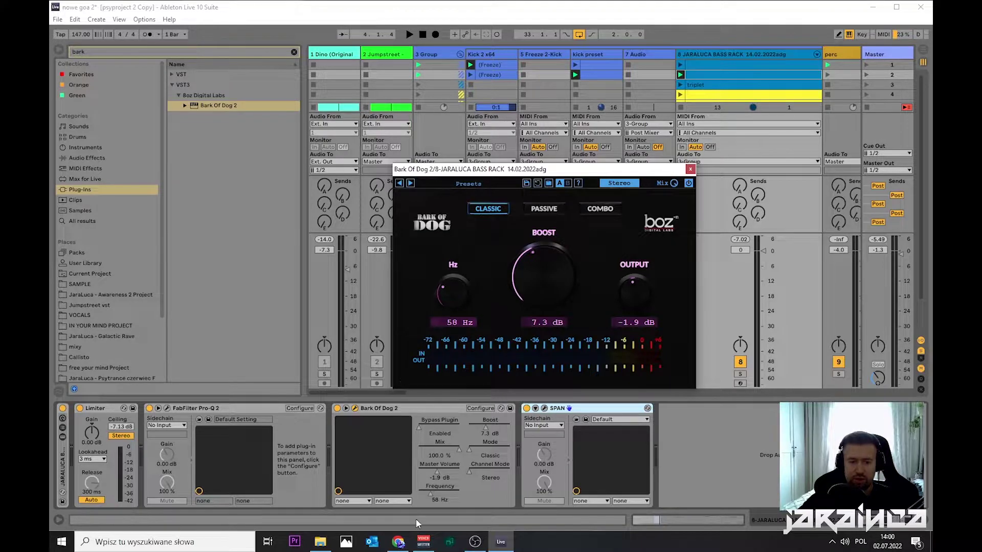
Step: Consult the note-frequency table in the web browser and set the Bark Of Dog 2 frequency to 55 Hz
click(398, 541)
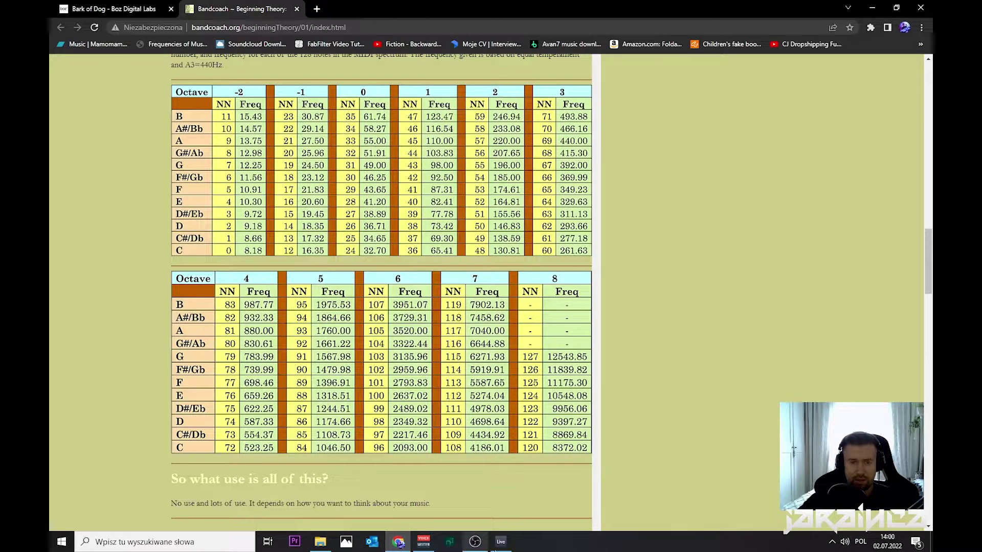
click(500, 541)
click(453, 323)
key(Return)
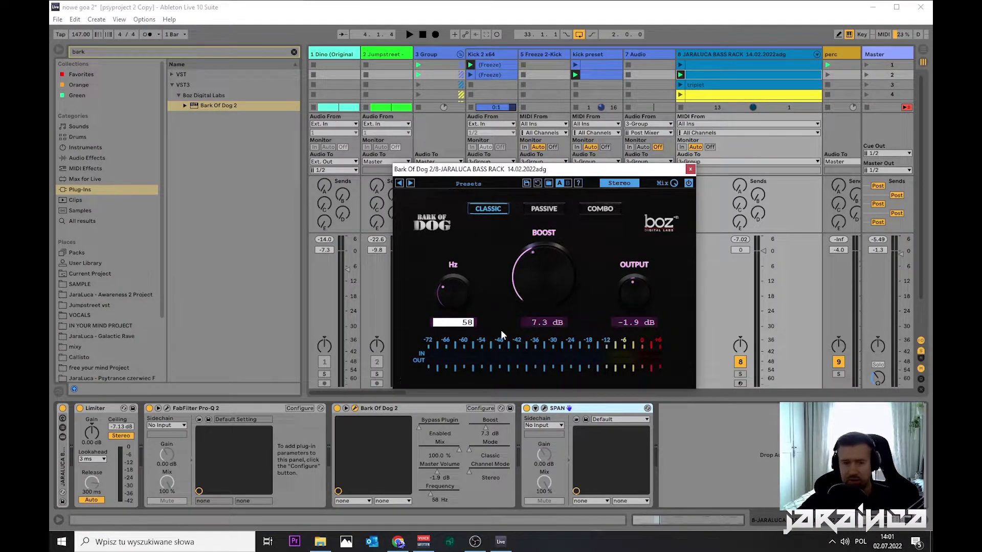
key(BackSpace)
key(BackSpace)
text(55)
key(Return)
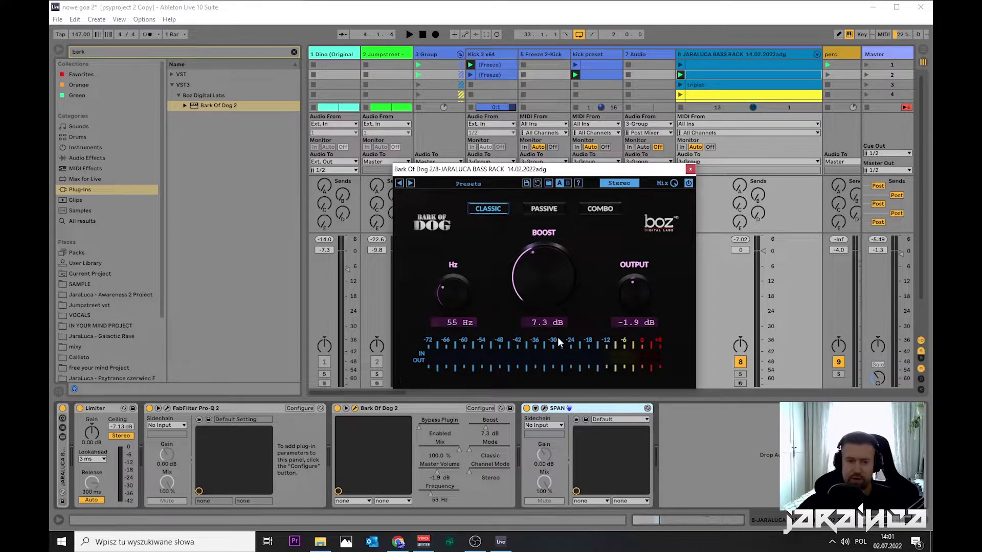
Step: Tune the Bark Of Dog 2 frequency by ear during playback, settling on 53 Hz
key(space)
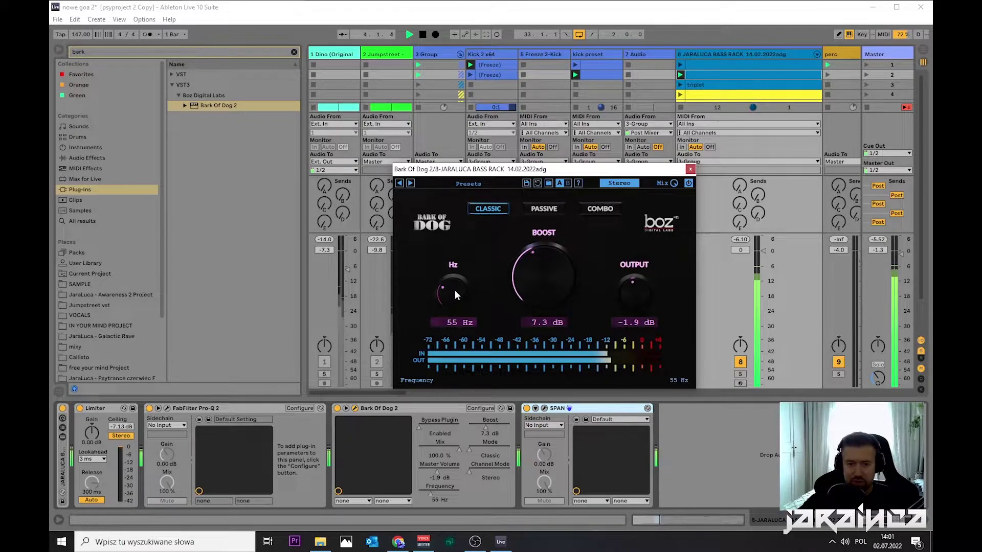
mouse_move(454, 288)
mouse_down()
mouse_move(465, 301)
mouse_move(461, 289)
mouse_up()
key(space)
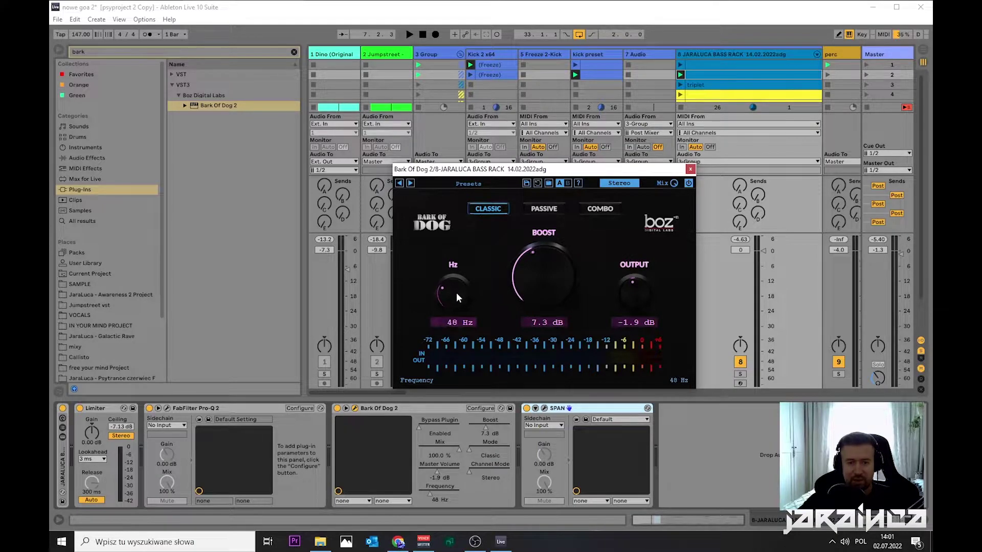
key(space)
drag(456, 292, 456, 290)
drag(545, 168, 615, 171)
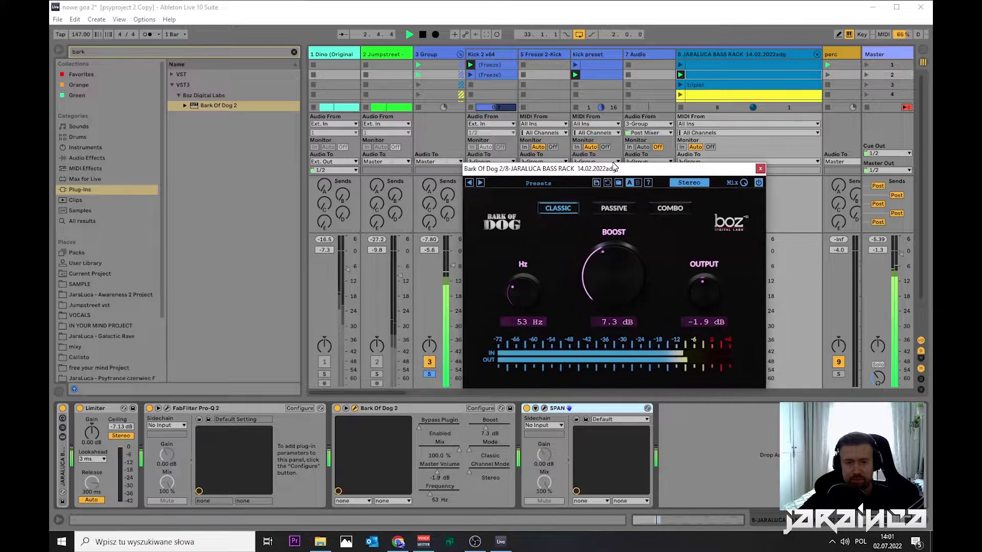
Step: Bypass Bark Of Dog 2 and open SPAN on the bass rack track to check the bass peak level during playback
click(337, 408)
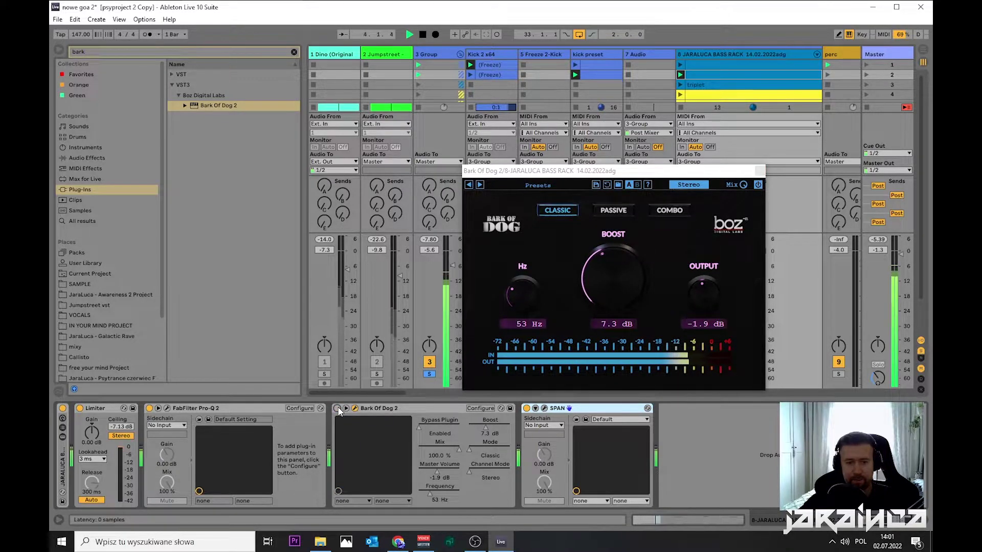
key(space)
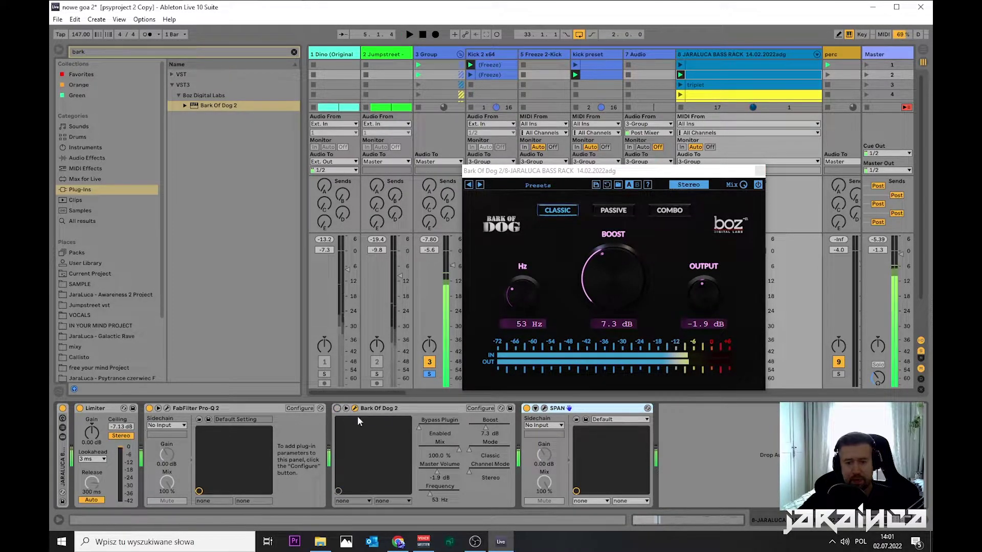
click(544, 408)
drag(659, 125, 418, 76)
key(space)
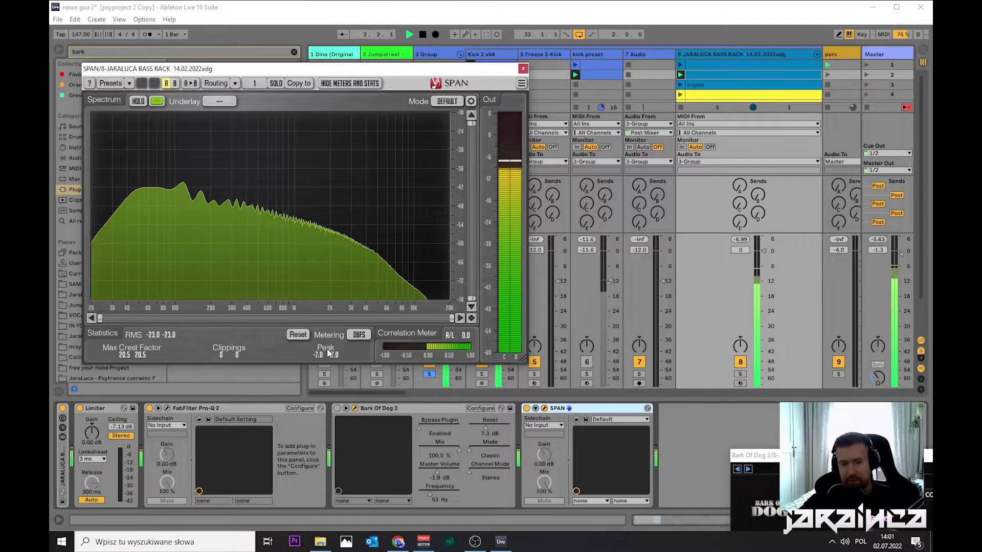
Step: Place the Bark Of Dog 2 window beside SPAN, re-enable the plug-in and play the loop to compare the peak level
drag(755, 455, 524, 130)
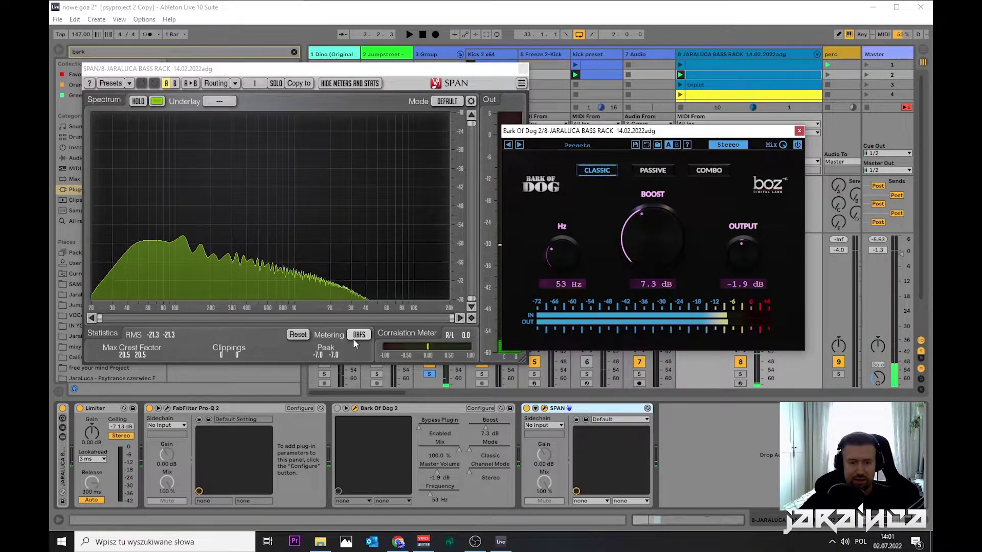
click(337, 408)
key(space)
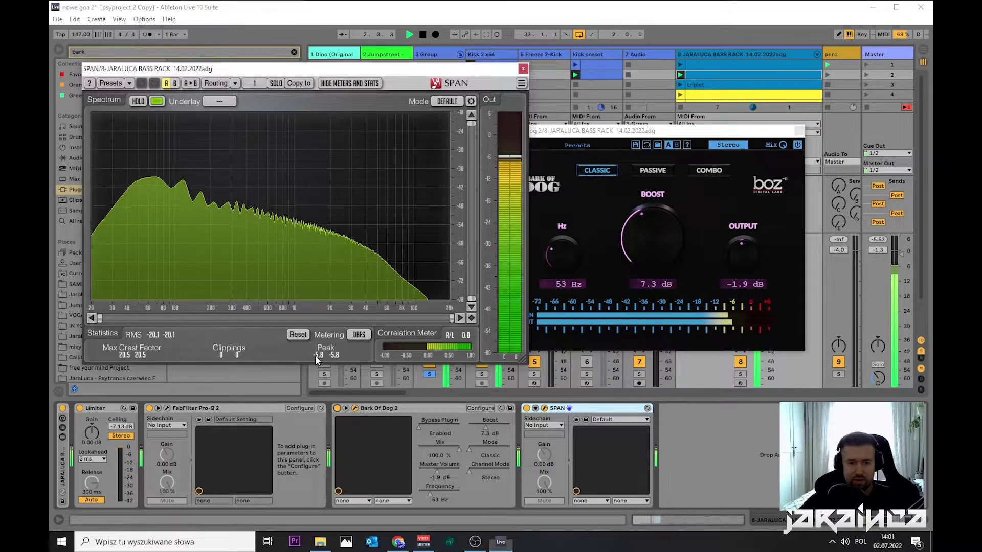
Step: Lower the Bark Of Dog 2 output in small stages to -3.4 dB, rechecking the peak level in SPAN between adjustments
click(740, 254)
drag(740, 255, 741, 257)
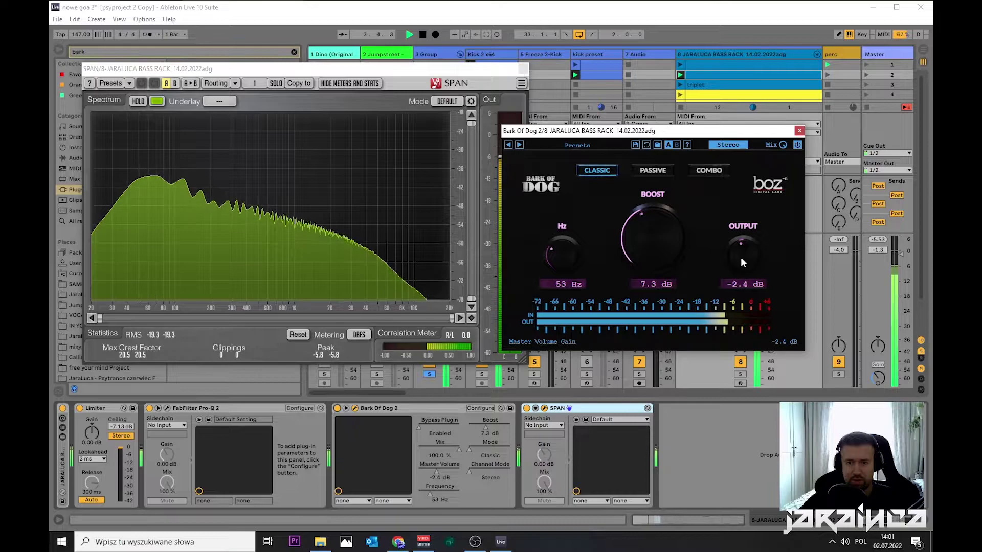
click(317, 358)
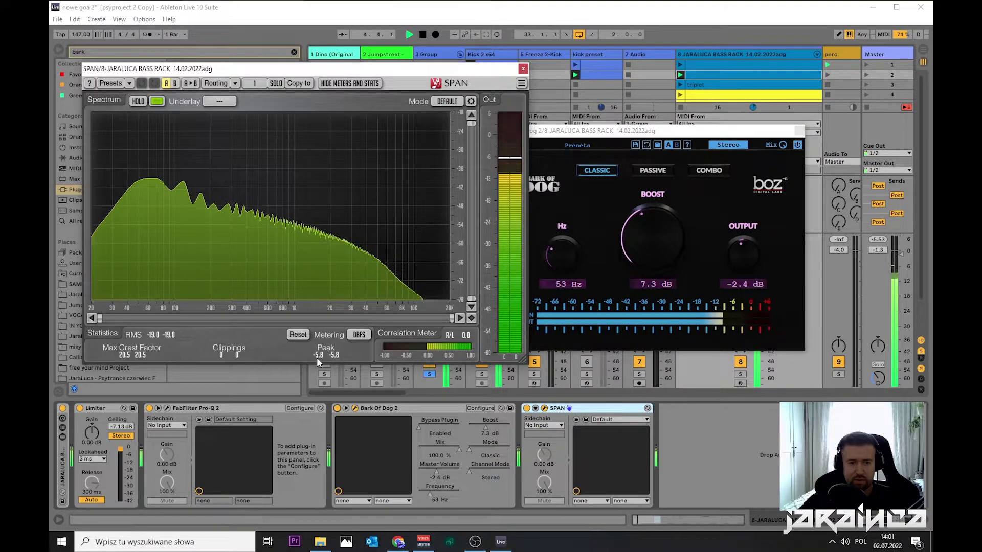
mouse_move(744, 260)
drag(744, 255, 746, 257)
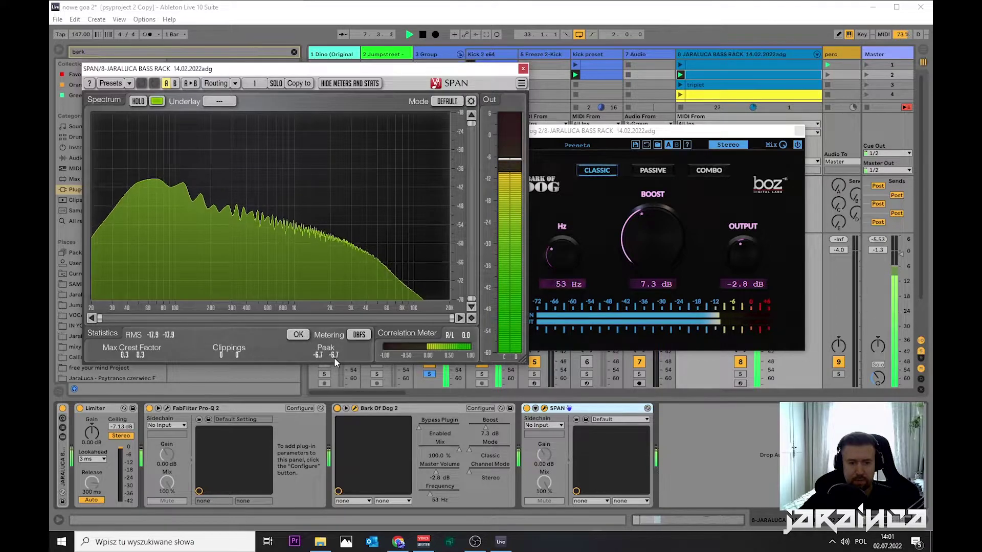
drag(737, 260, 738, 262)
click(447, 349)
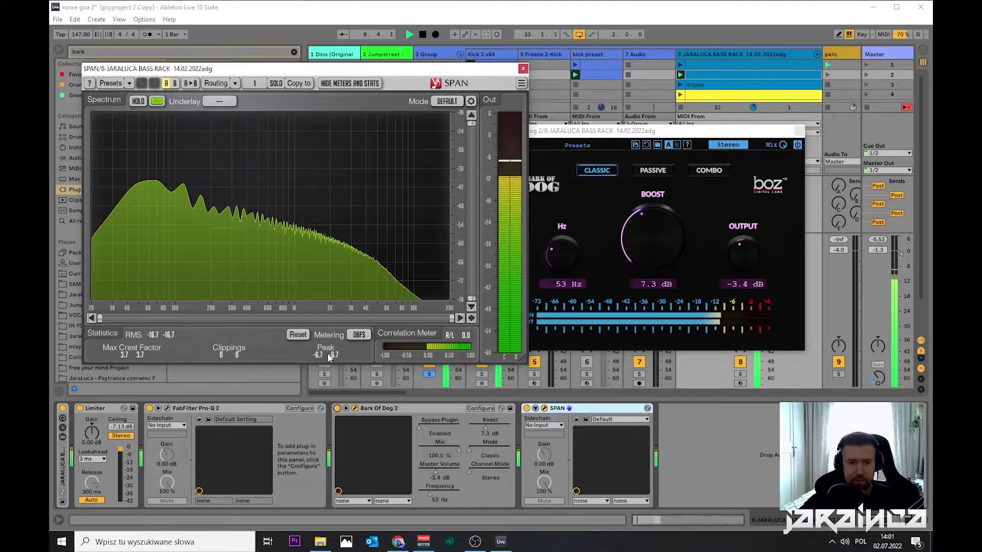
Step: Set the Bark Of Dog 2 output to -3.0 dB, recheck the SPAN peak, close the plug-in windows and stop playback
click(738, 257)
click(741, 284)
text(-3)
key(Return)
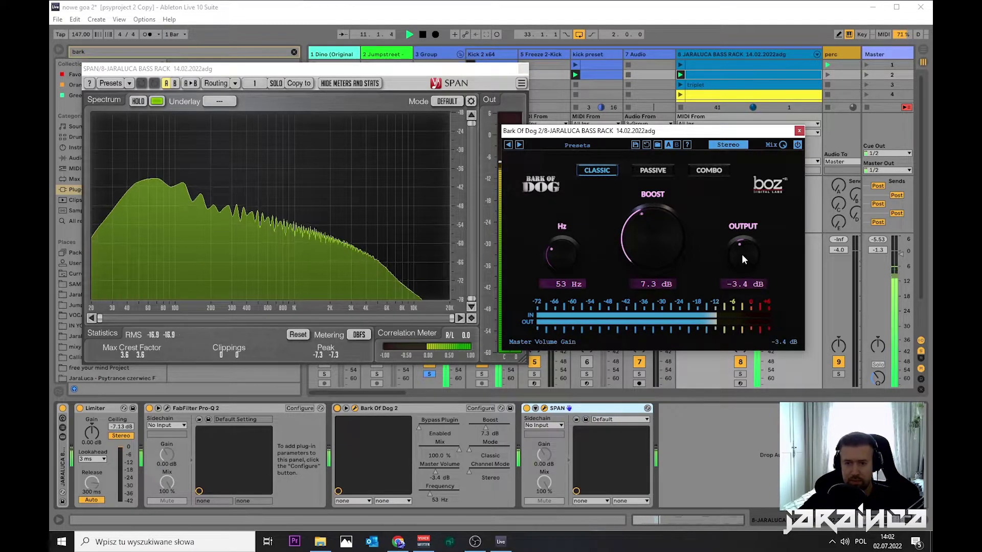
click(319, 365)
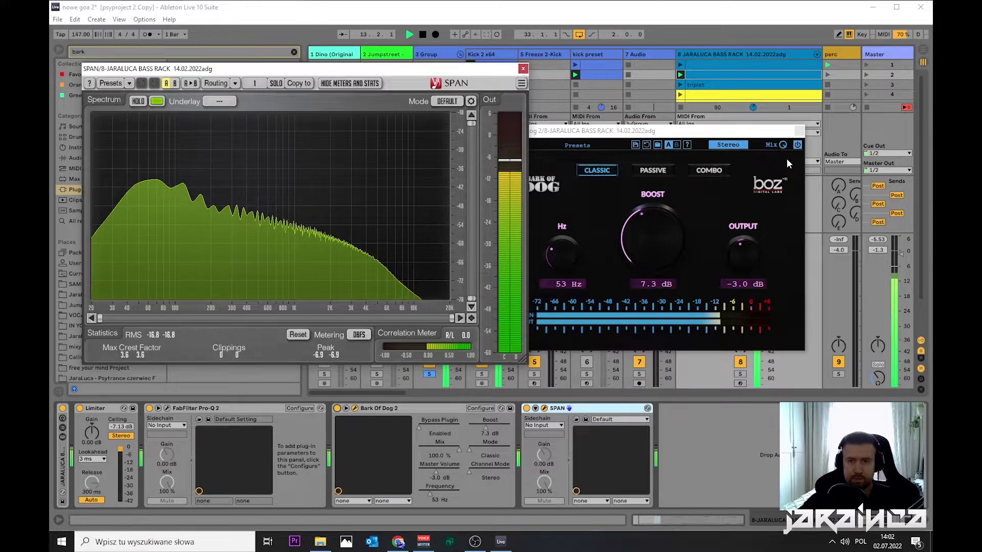
click(802, 132)
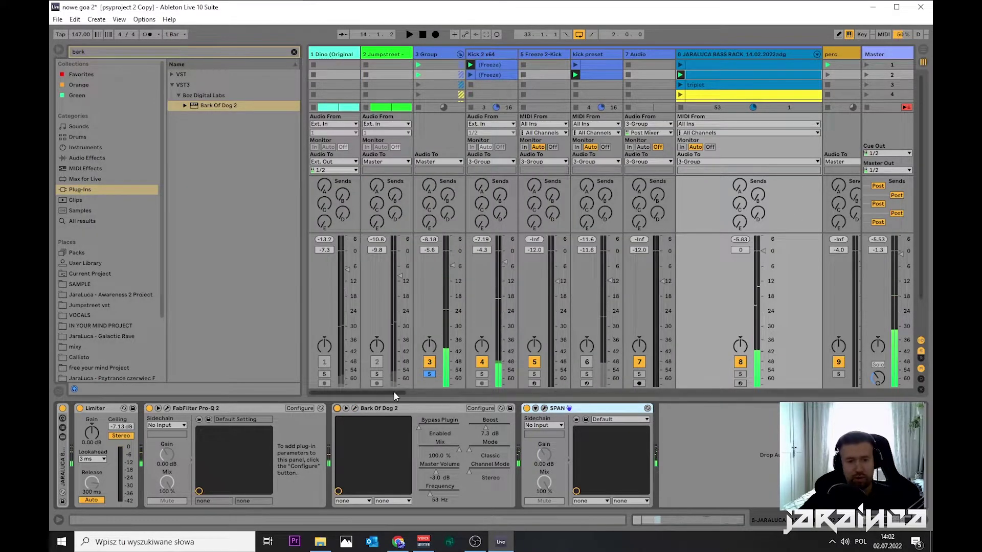
key(space)
Step: Select and solo the Kick 2 track, launch its first clip and start playback
click(501, 54)
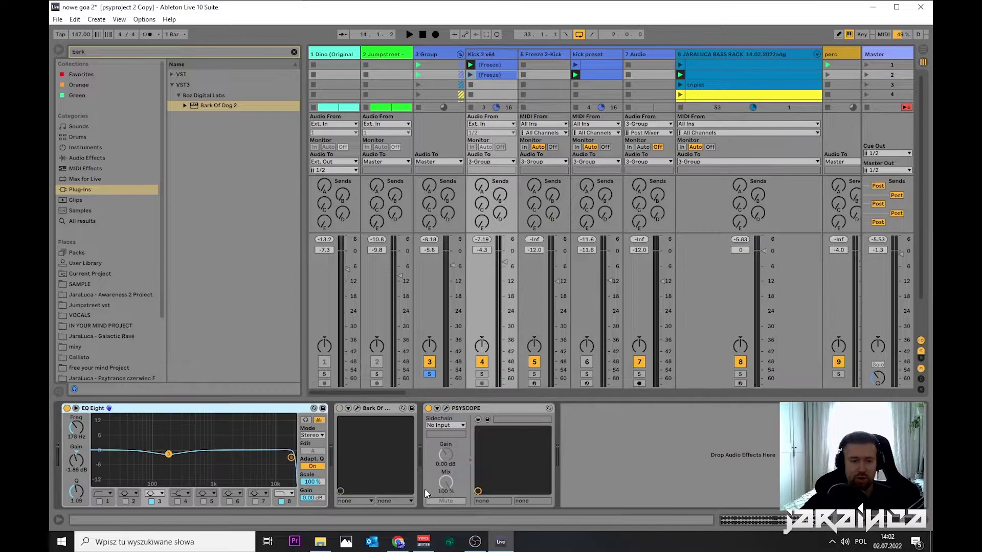
click(481, 374)
click(469, 64)
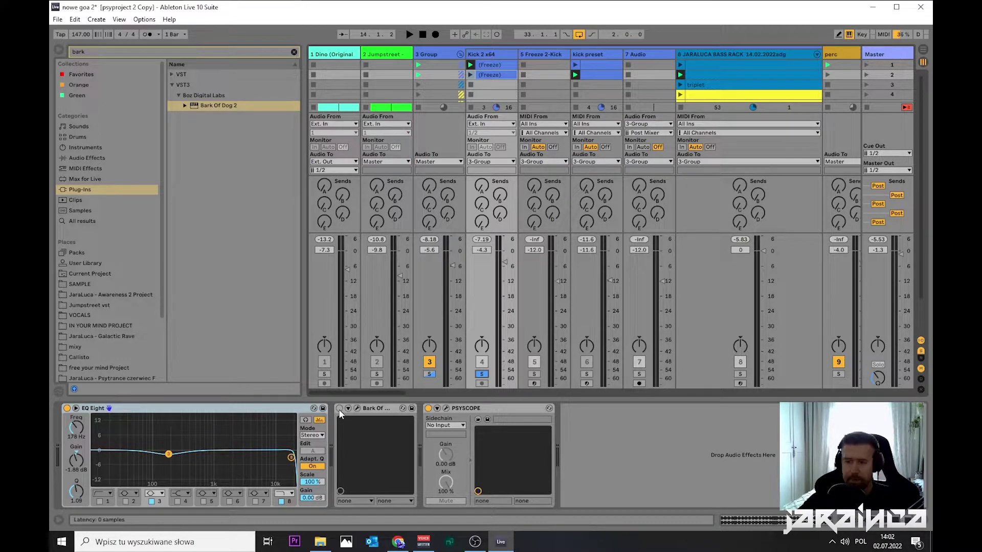
key(space)
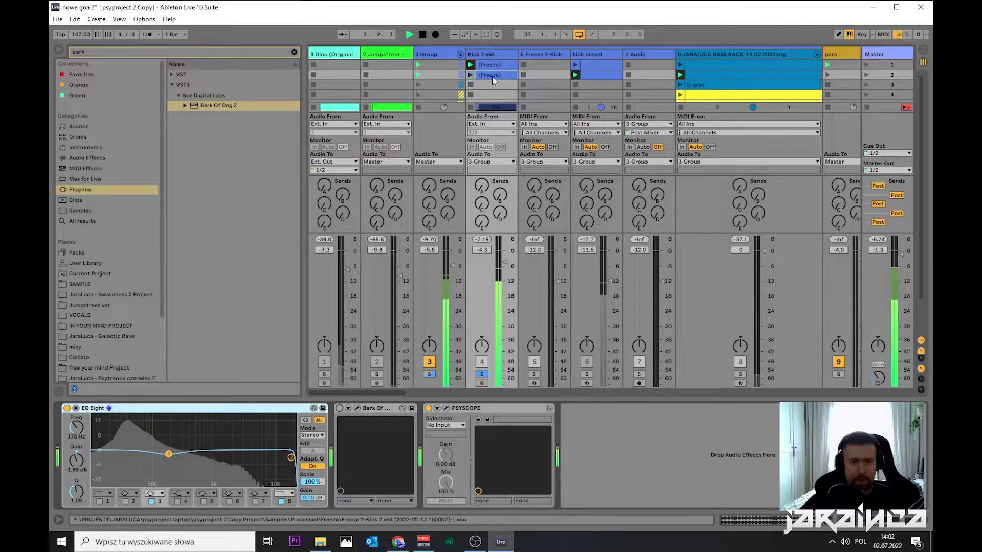
Step: Enable and open Bark Of Dog 2 on the kick track, tune its frequency to 29 Hz by ear and stop playback
click(357, 408)
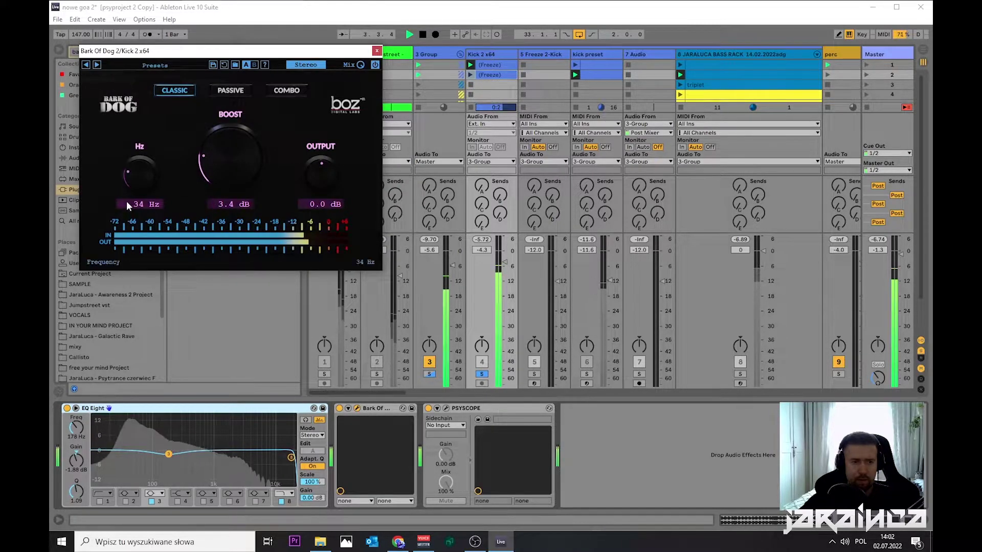
drag(146, 175, 167, 173)
key(space)
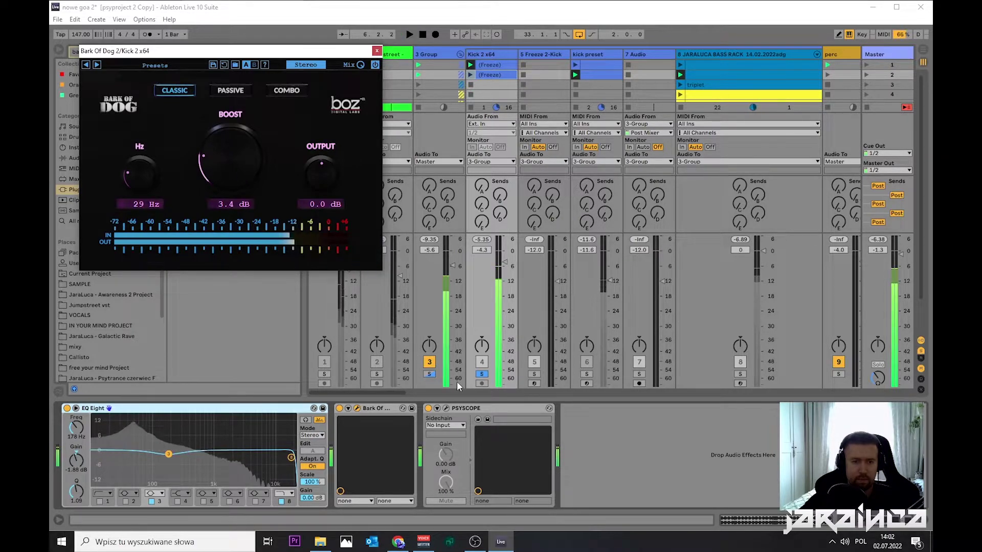
key(space)
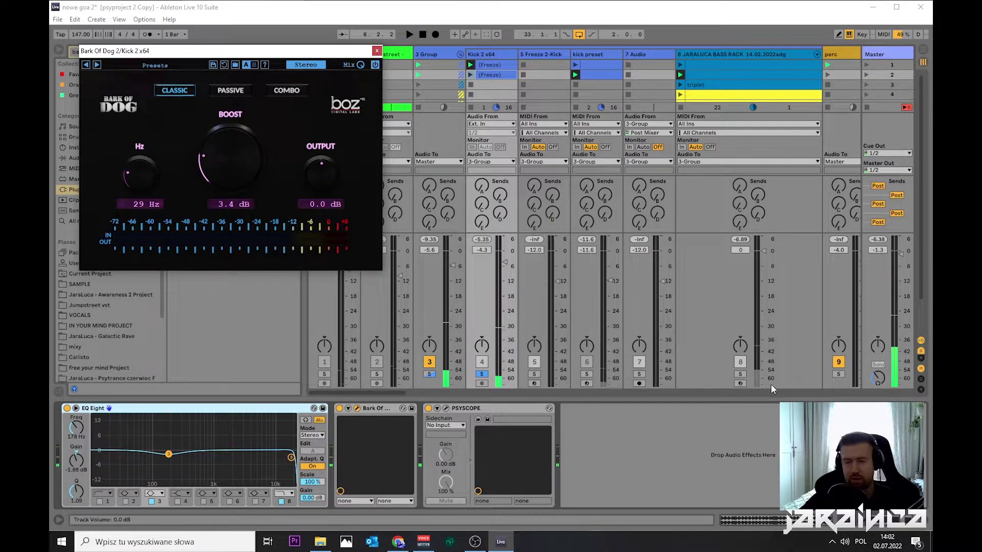
Step: Solo the bass rack together with the kick, and set the kick's Bark Of Dog 2 to 3.0 dB boost and 41 Hz during playback
click(740, 374)
key(space)
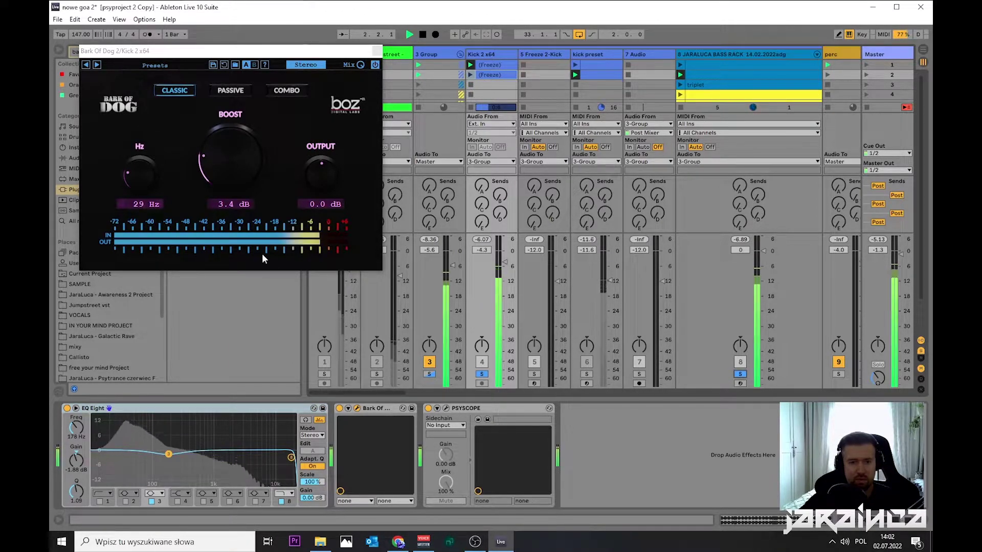
drag(218, 166, 221, 165)
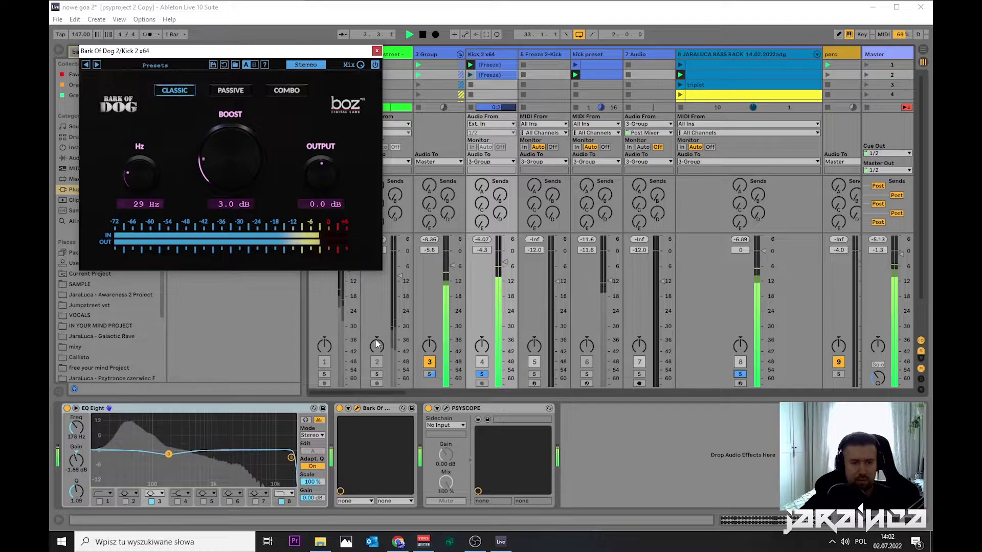
drag(151, 176, 177, 171)
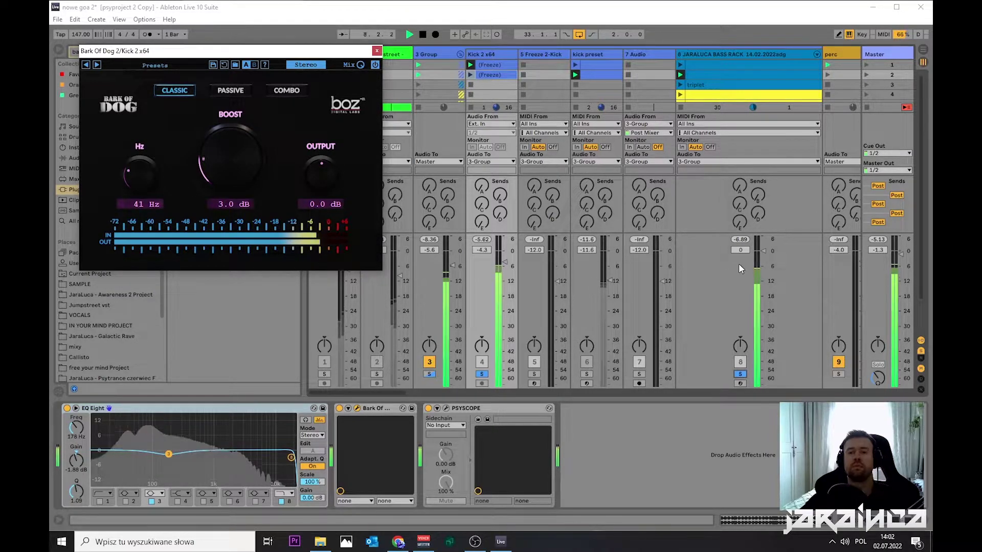
Step: Audition the kick and bass with the perc group soloed too, solo only the kick and bass group, stop playback and hide the plug-in window
drag(368, 392, 554, 387)
click(605, 374)
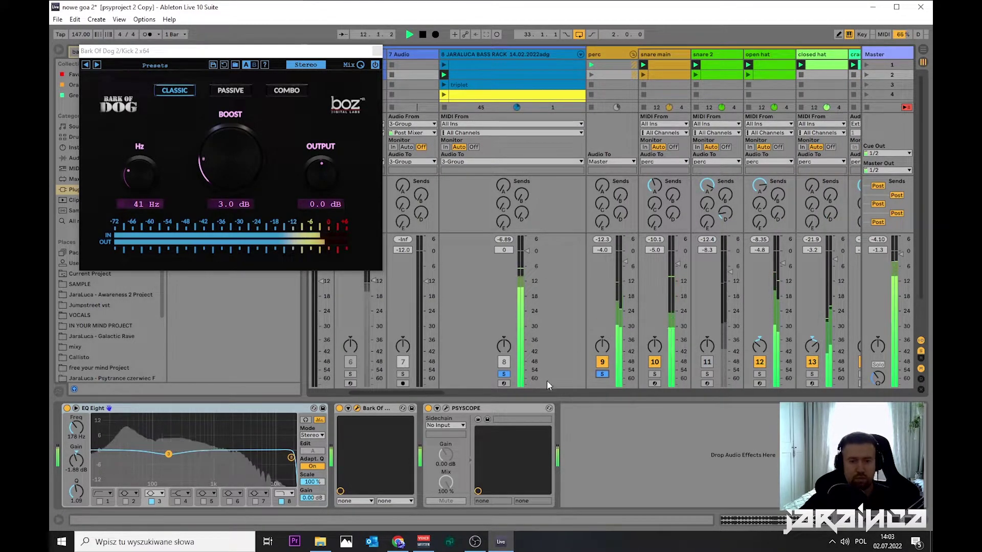
mouse_move(450, 392)
mouse_down()
mouse_move(463, 391)
mouse_move(436, 391)
mouse_up()
click(331, 374)
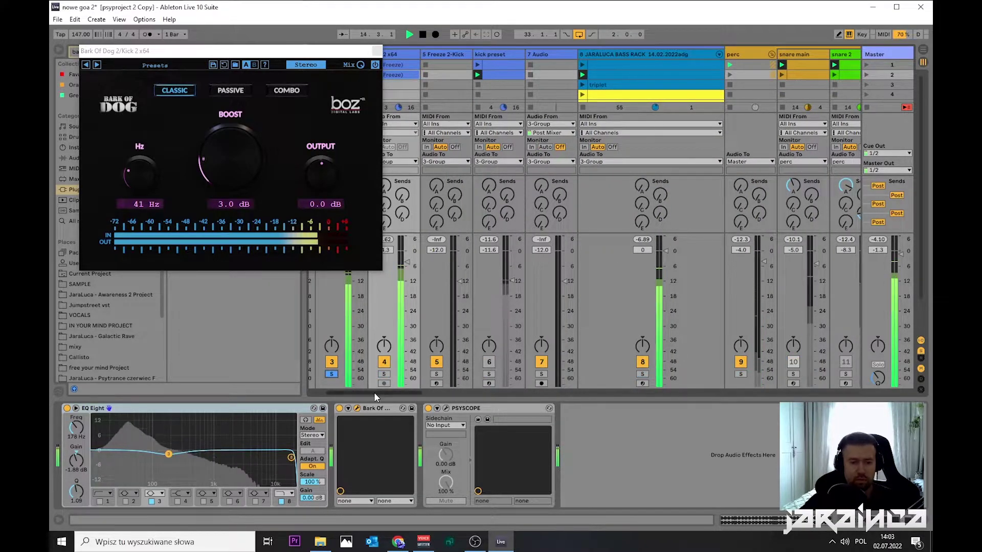
key(space)
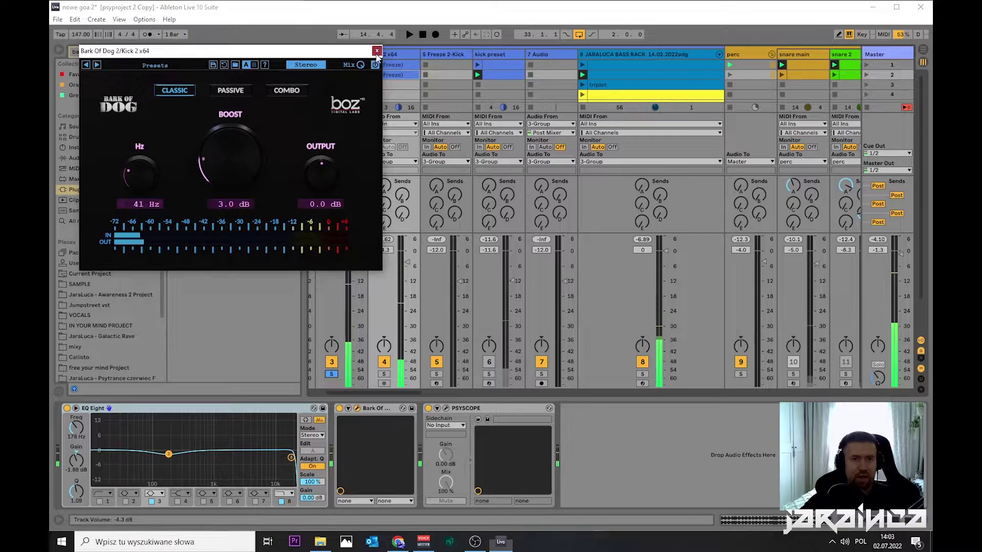
key(ctrl+alt+p)
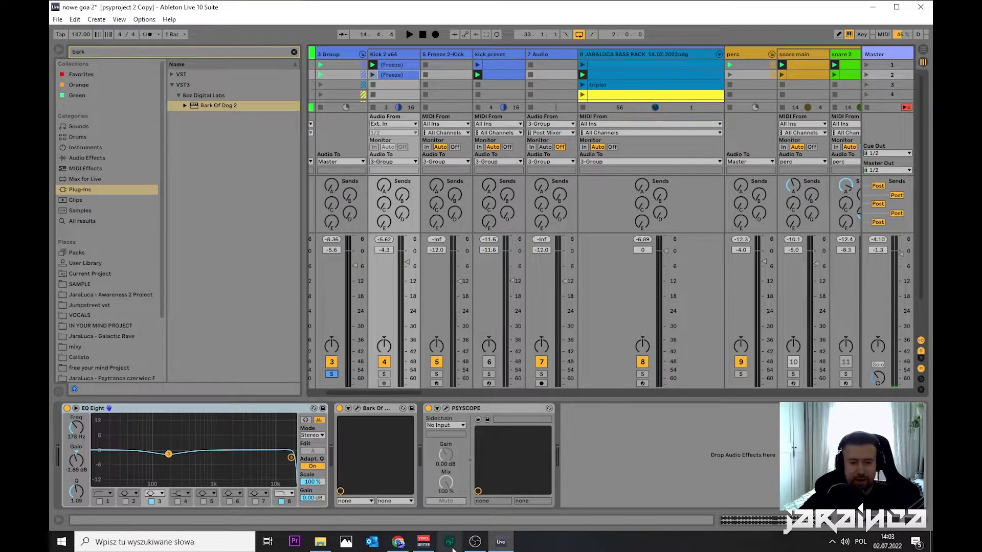
Step: Switch to the web browser and view the Bark Of Dog product page and the account's My Downloads page on the Boz Digital Labs site
mouse_move(399, 544)
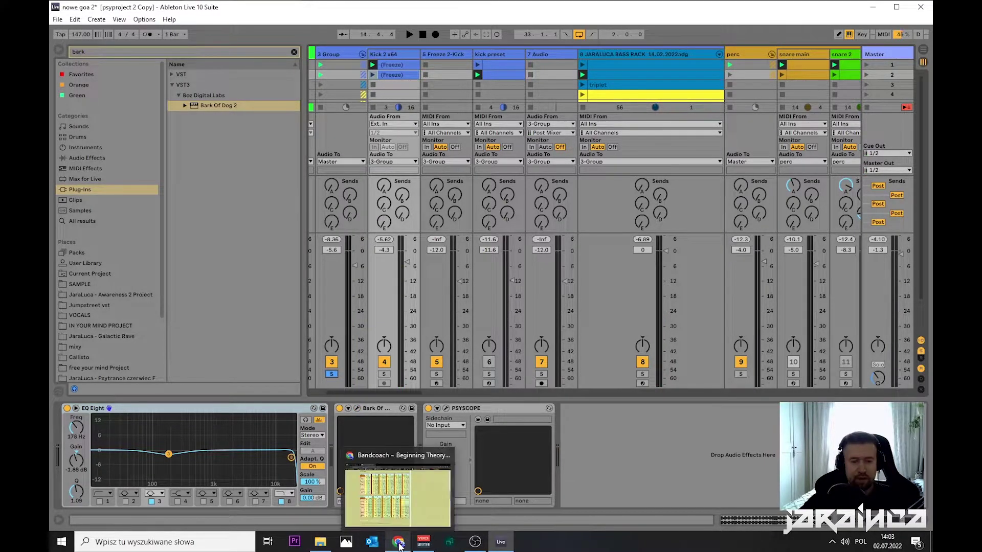
click(399, 544)
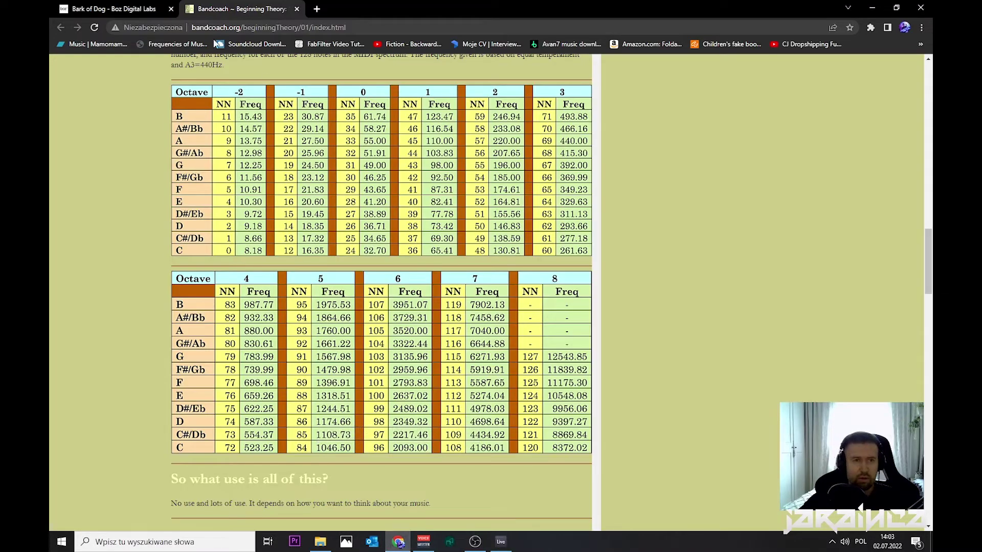
click(111, 8)
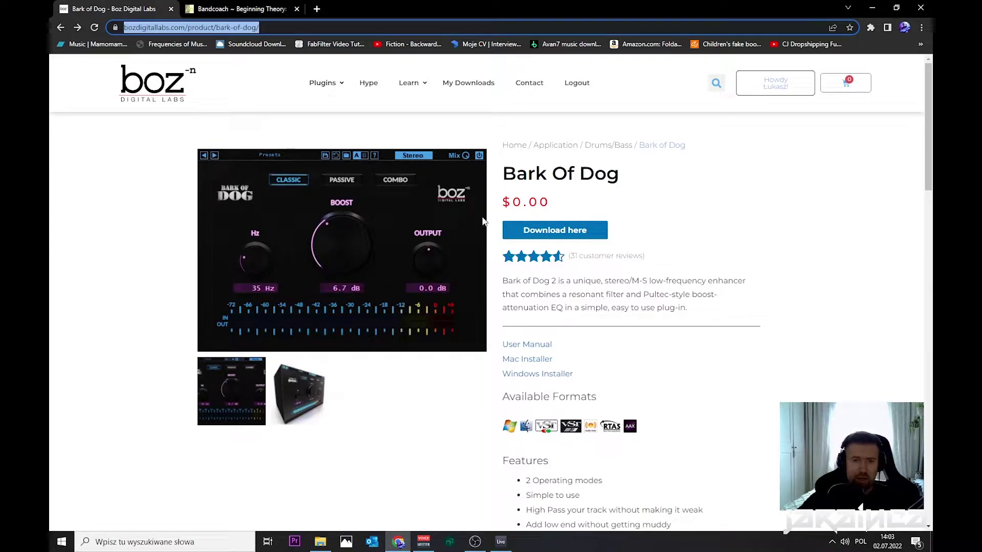
click(469, 85)
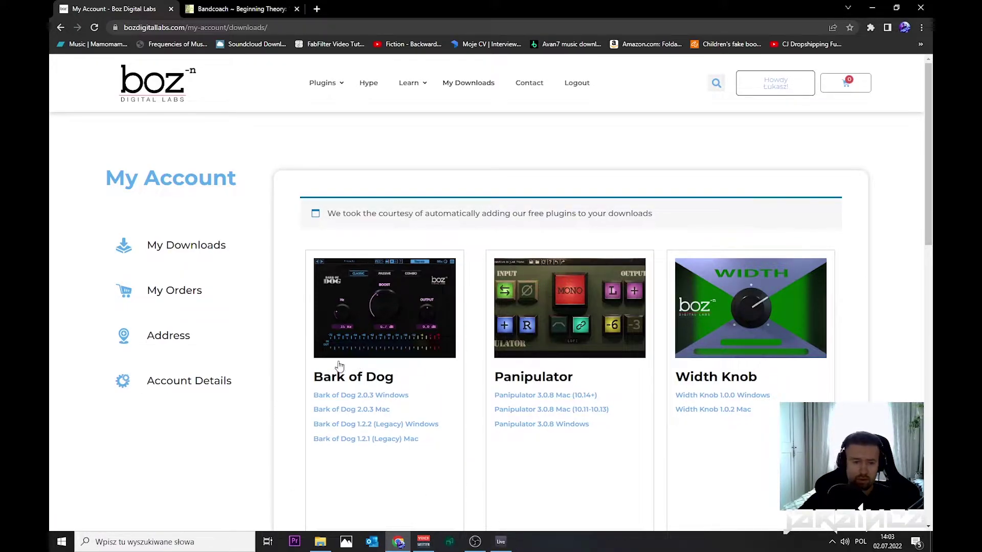
Step: Return to Ableton Live, unsolo the kick and bass group and play the full mix
click(502, 543)
drag(407, 394, 371, 381)
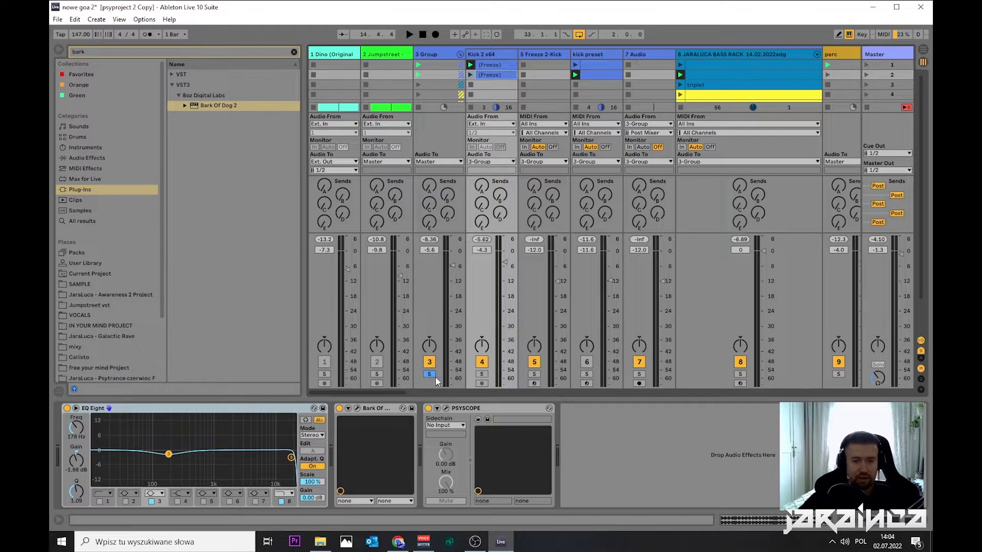
key(space)
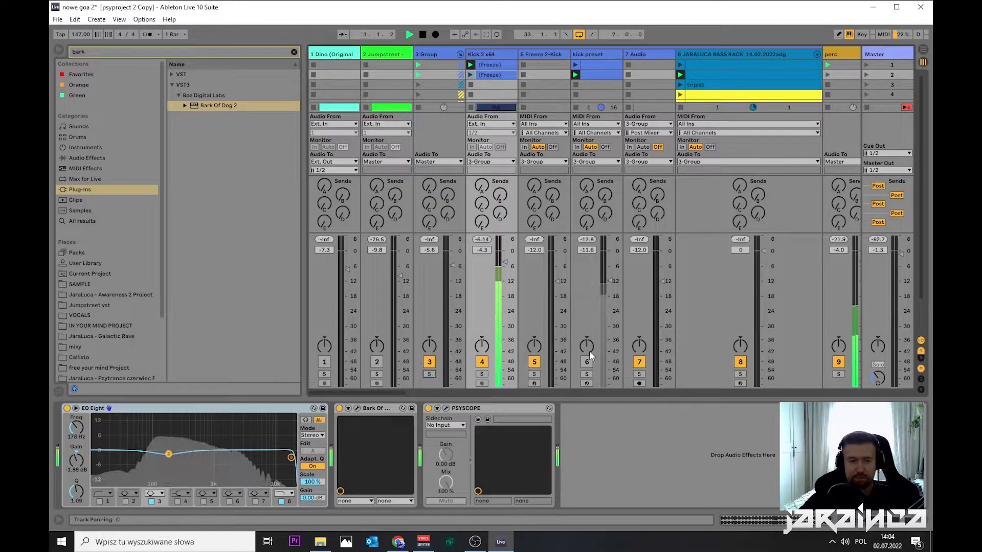
Step: Launch the orange scene 7 clip on the Phoscyon track and raise the synth's cutoff to 61.6 during playback
drag(414, 392, 601, 388)
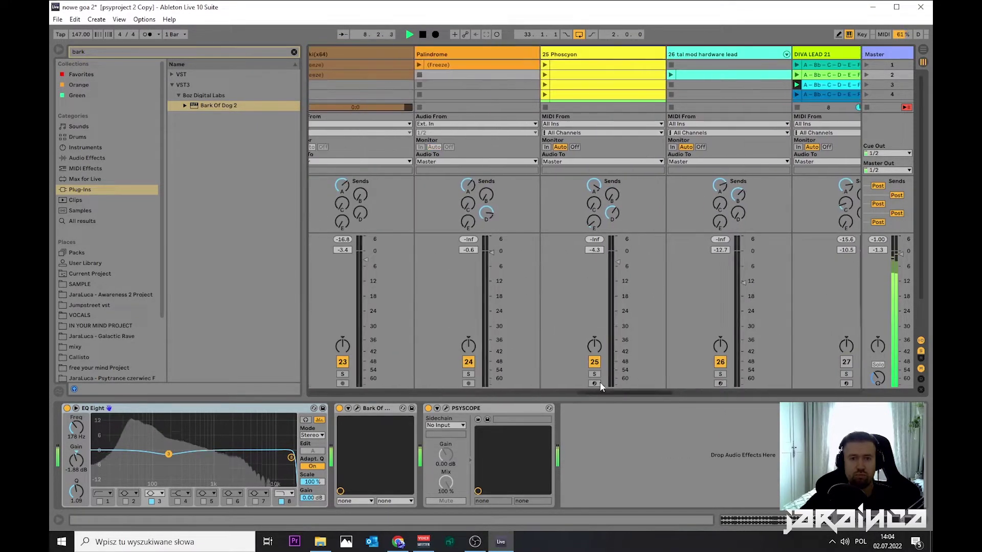
scroll(603, 105, down, 3)
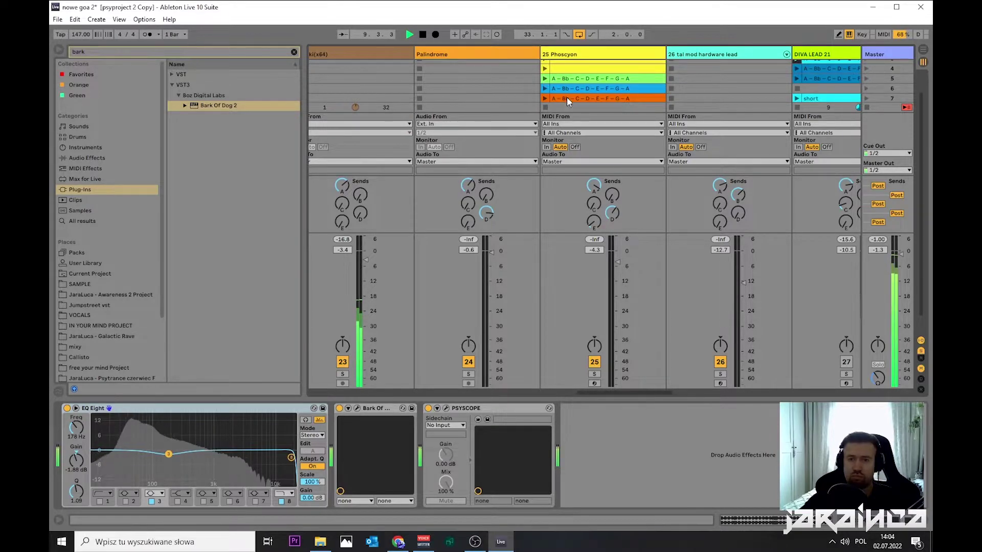
click(545, 96)
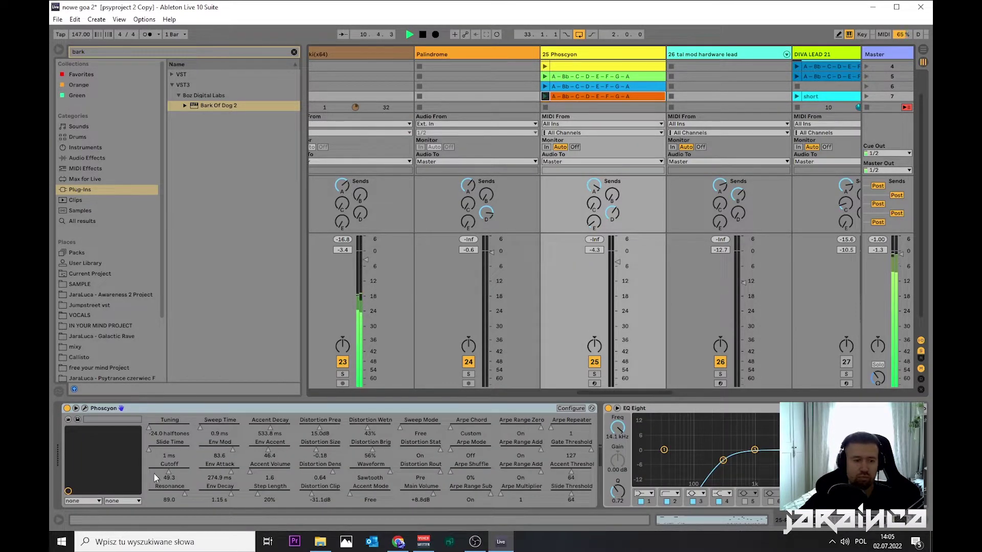
mouse_move(167, 470)
mouse_down()
mouse_move(152, 471)
mouse_move(179, 464)
mouse_up()
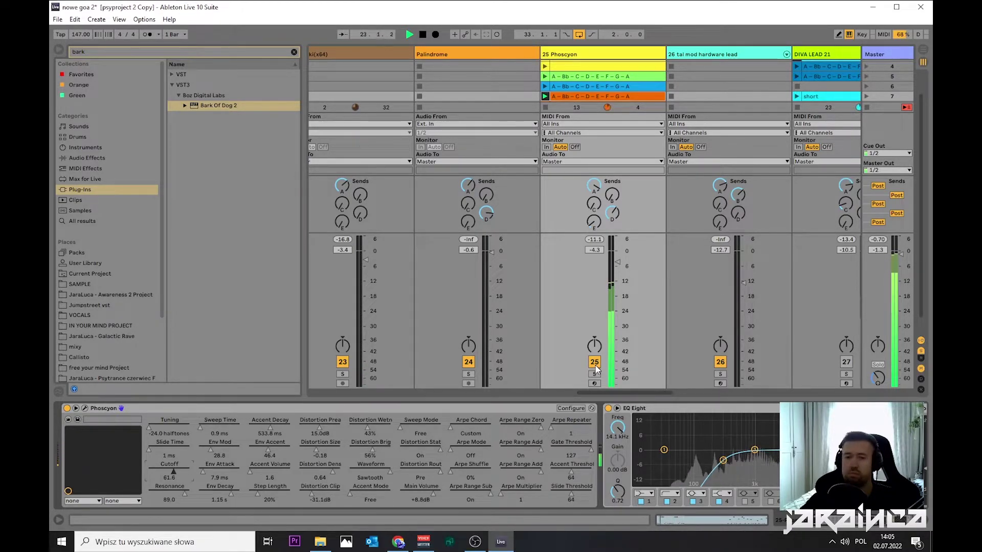
Step: Solo the kick and bass group, add the main snare to the solo and audition them together
drag(560, 392, 425, 378)
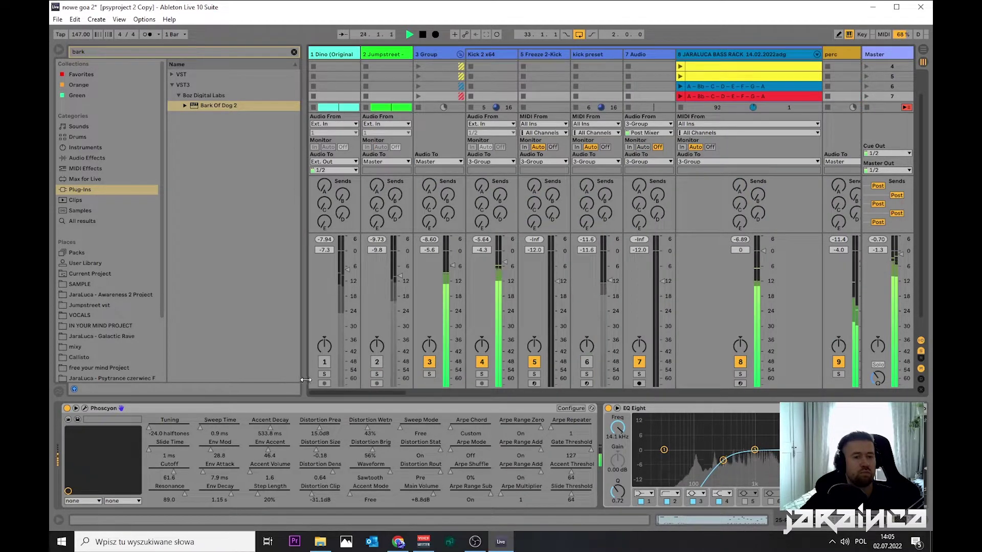
click(430, 374)
drag(391, 391, 539, 358)
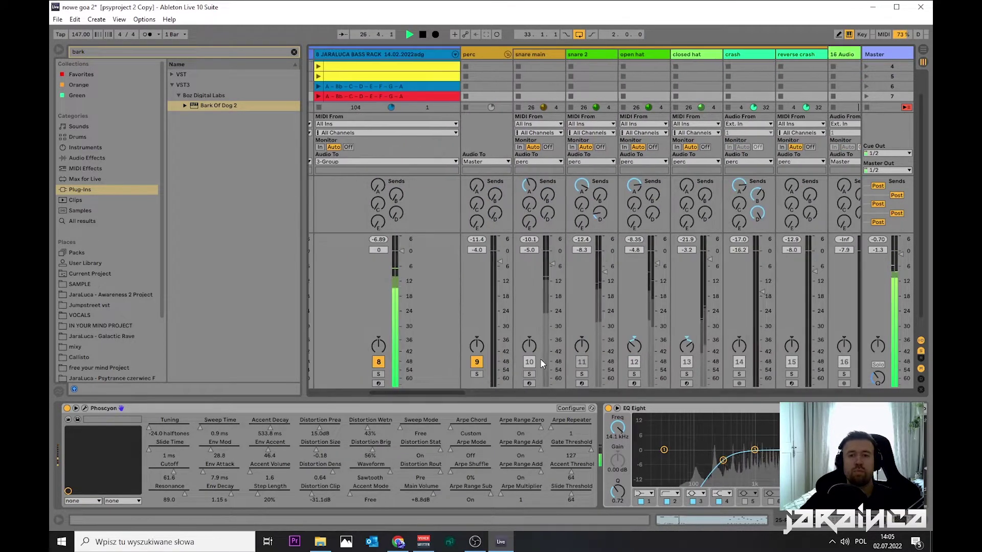
click(528, 373)
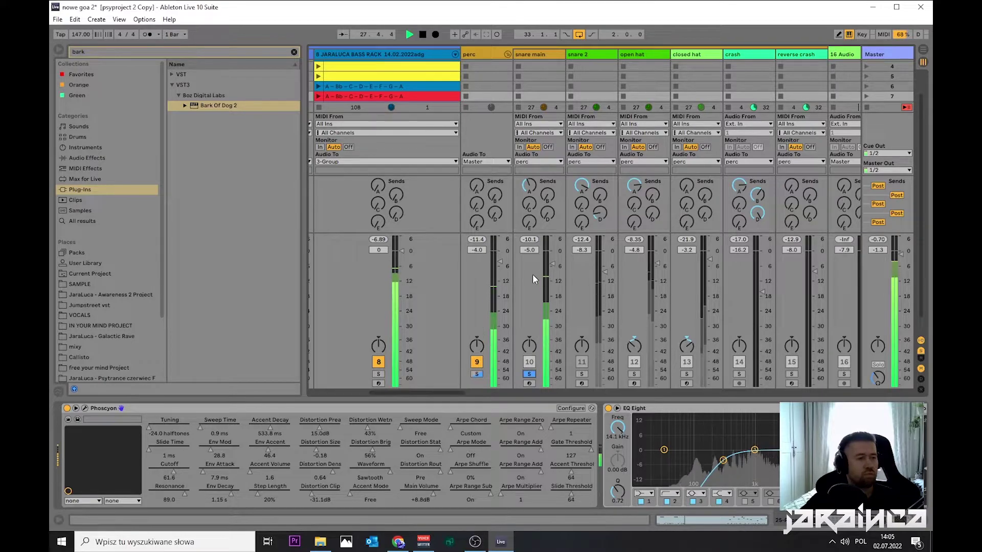
click(311, 391)
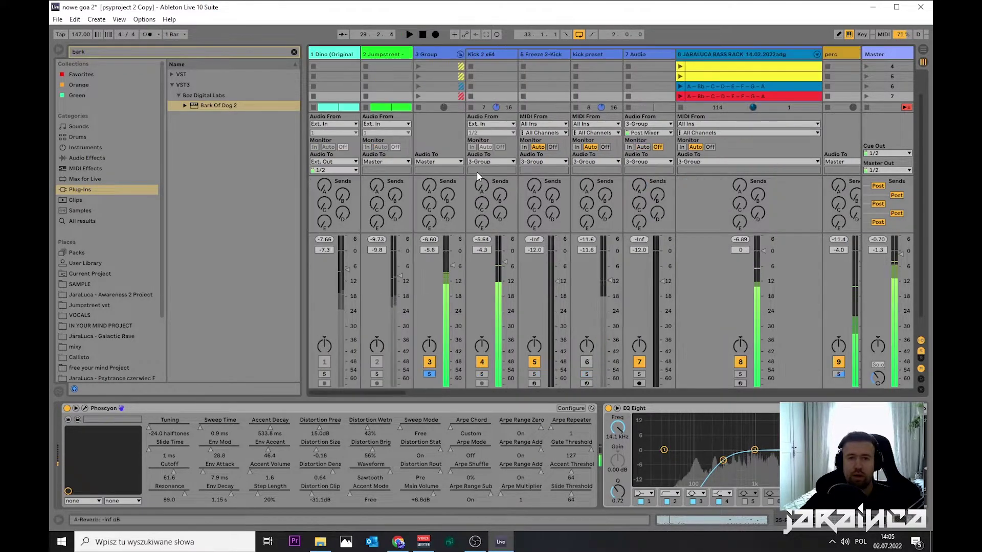
Step: Bypass Bark Of Dog 2 on the Kick 2 and bass rack tracks and audition the soloed low end without it
click(501, 54)
click(339, 408)
click(708, 56)
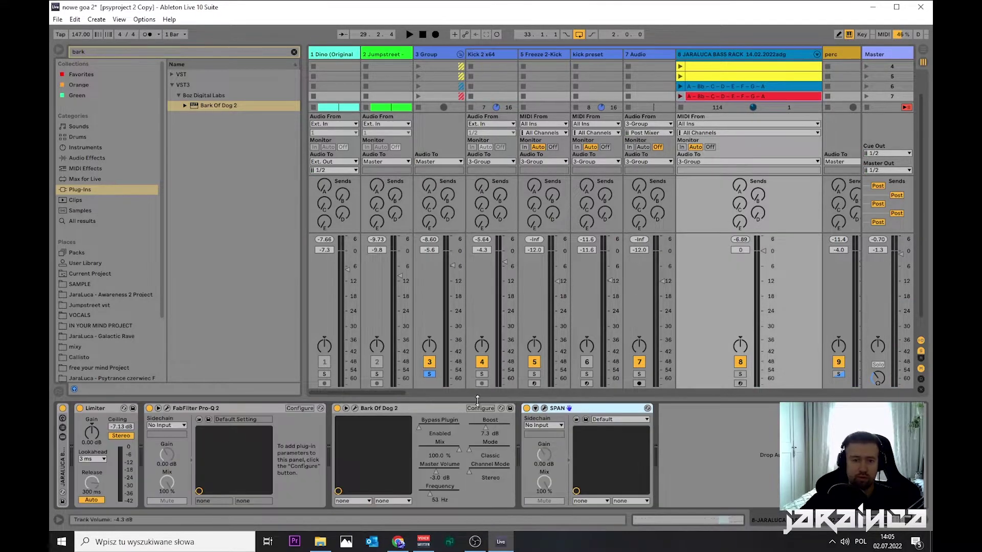
click(337, 408)
key(space)
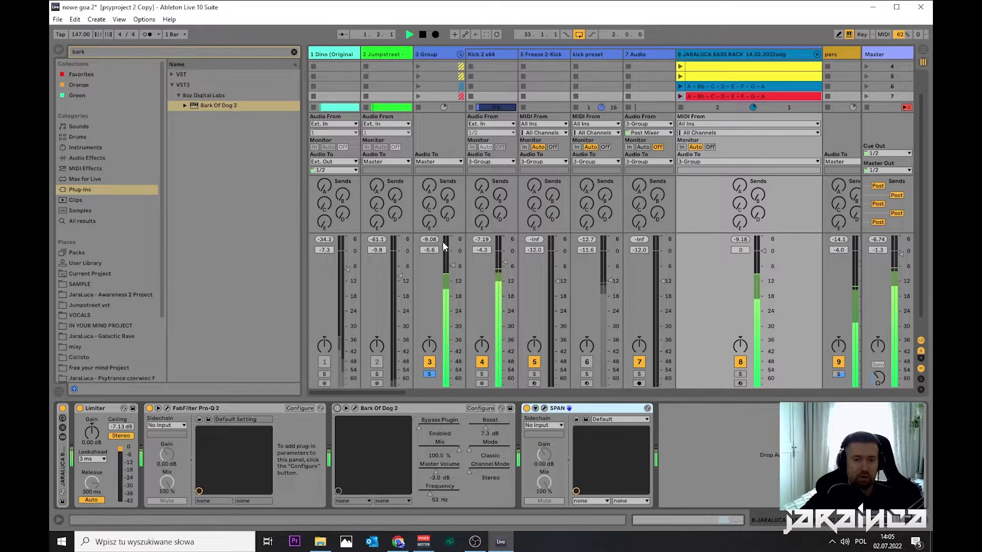
key(space)
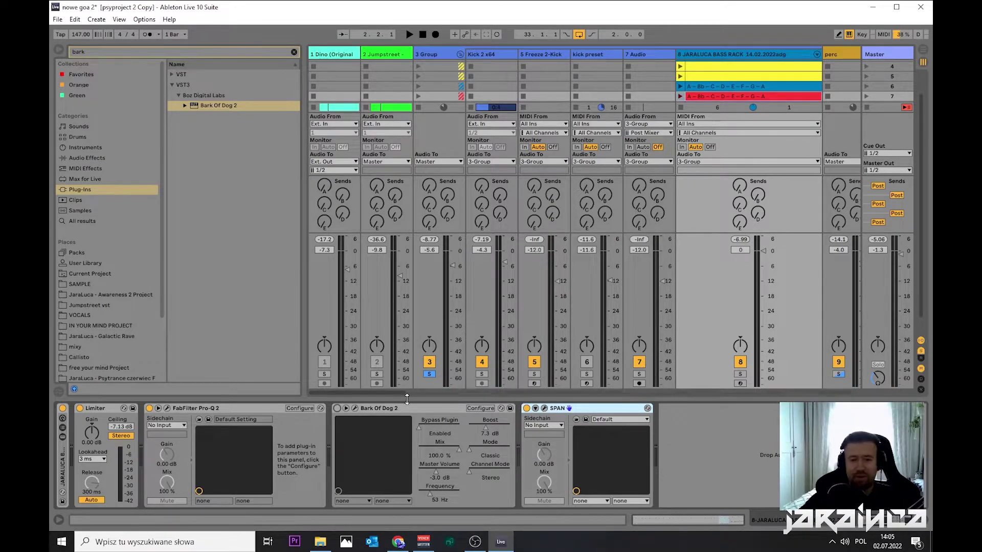
Step: Re-enable Bark Of Dog 2 on the bass rack and Kick 2 tracks and audition the soloed low end with it
click(337, 408)
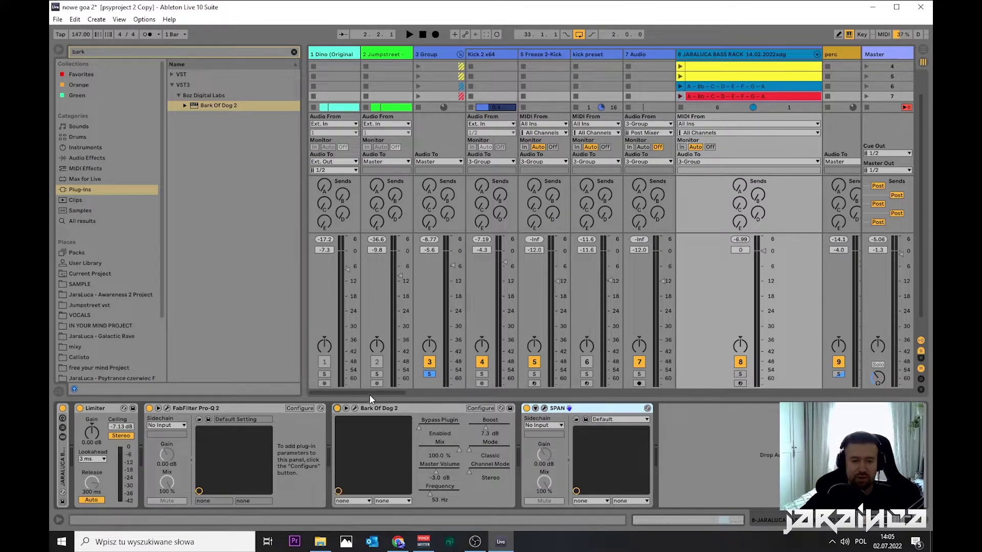
click(437, 61)
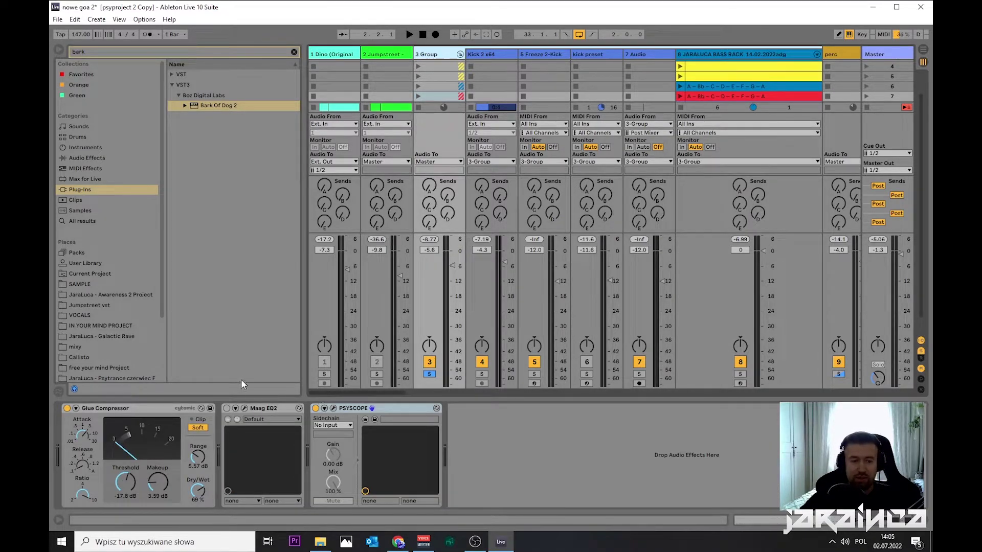
click(481, 55)
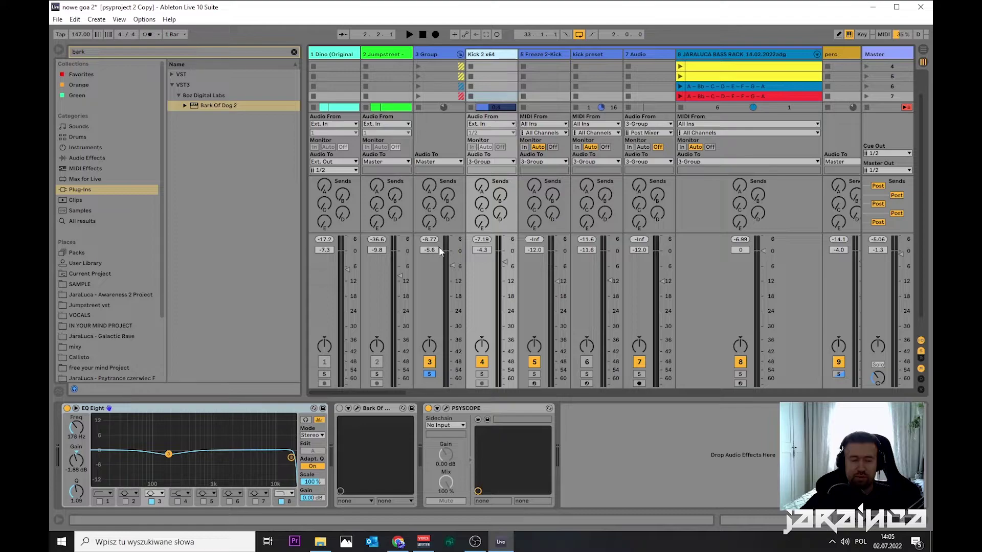
click(338, 408)
key(space)
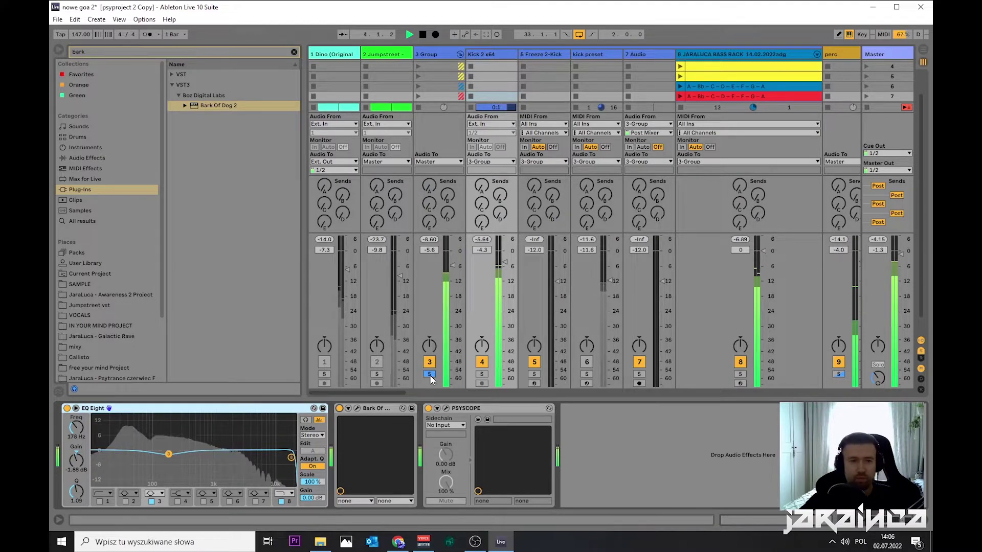
key(space)
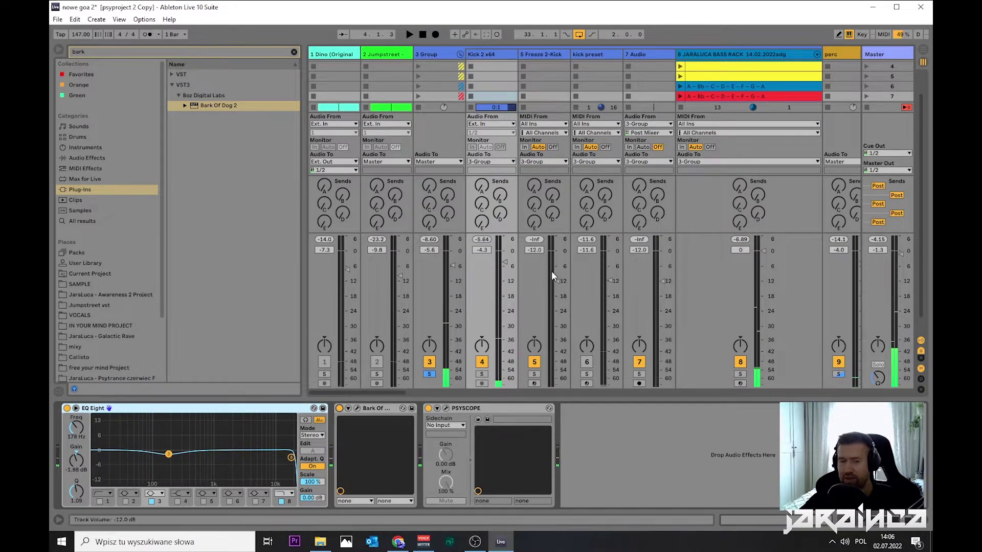
Step: Enable Maag EQ2 on the kick and bass group and bring its plug-in window fully into view
click(430, 54)
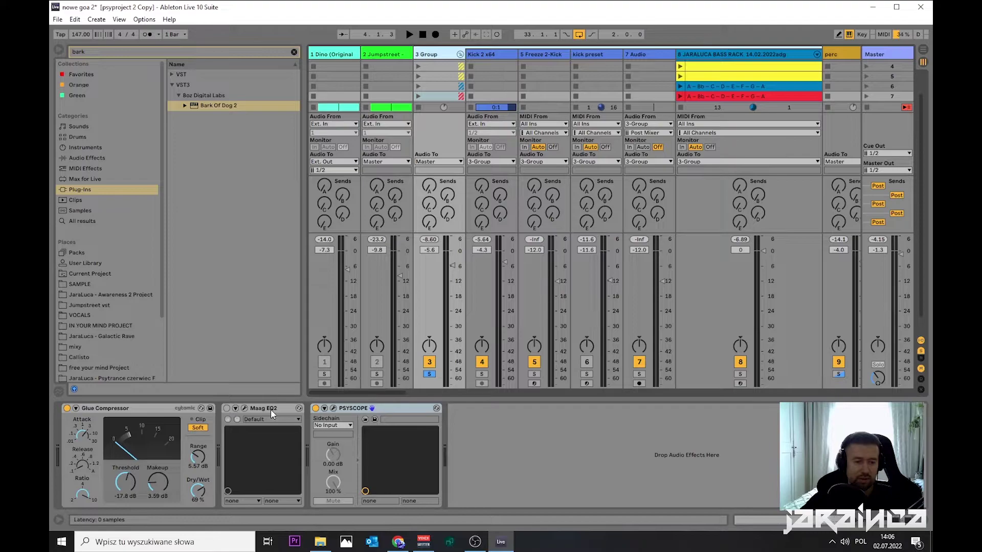
click(245, 408)
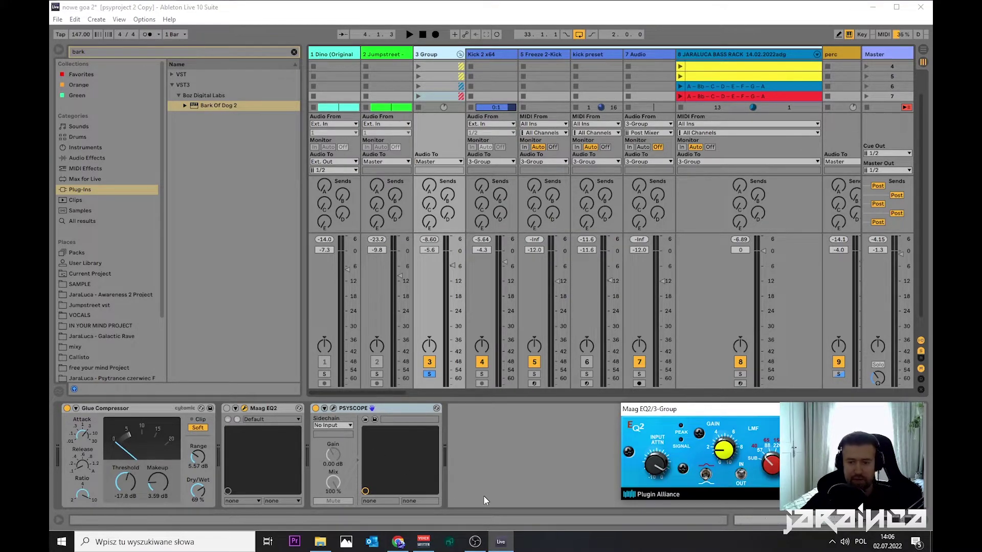
click(278, 435)
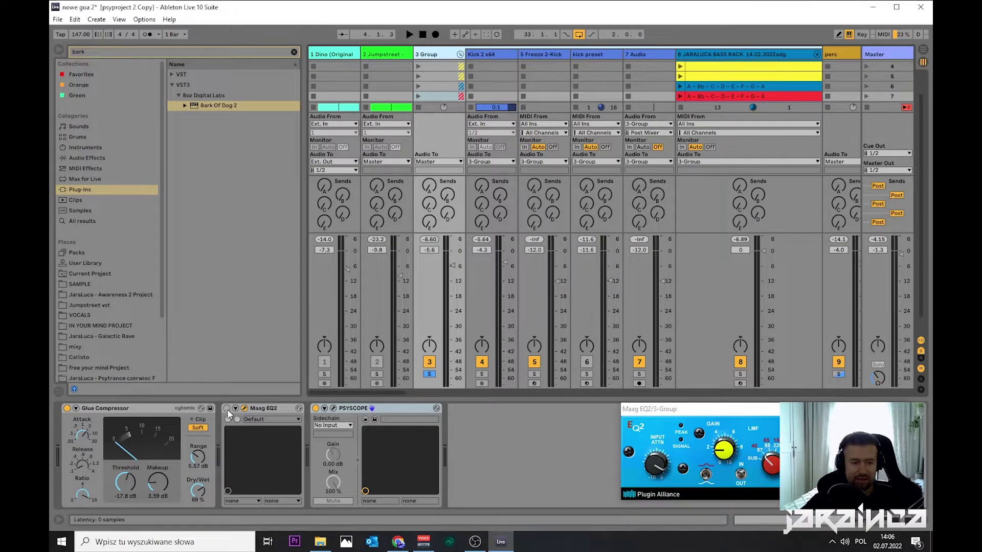
drag(708, 414, 555, 341)
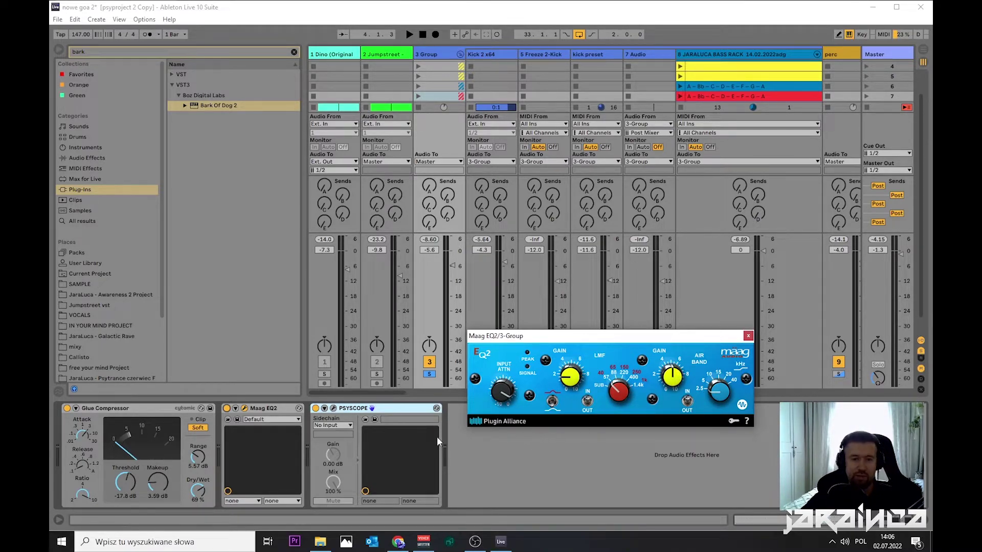
Step: Lower the kick and bass group's volume to -6.3 dB during playback and compare Maag EQ2 bypassed and enabled
key(space)
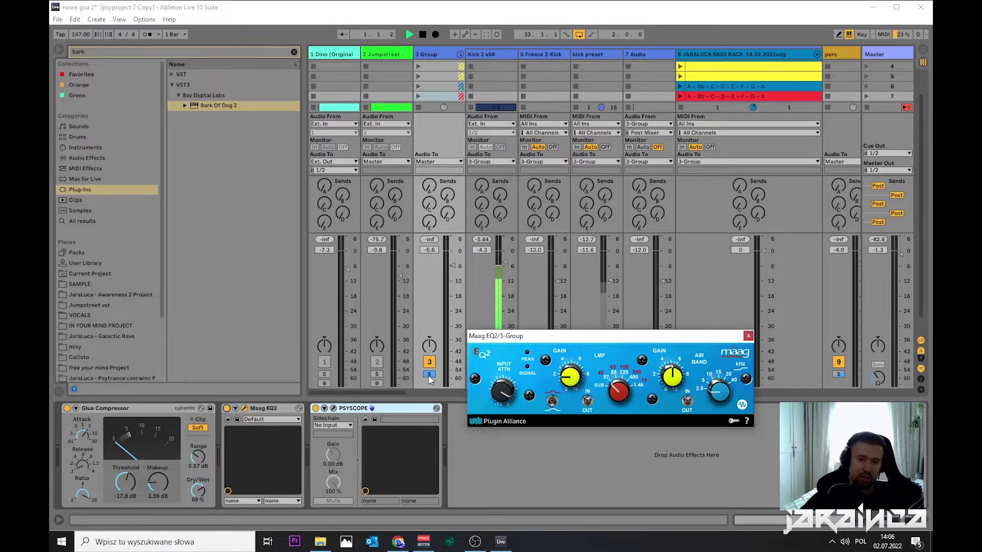
drag(430, 250, 430, 254)
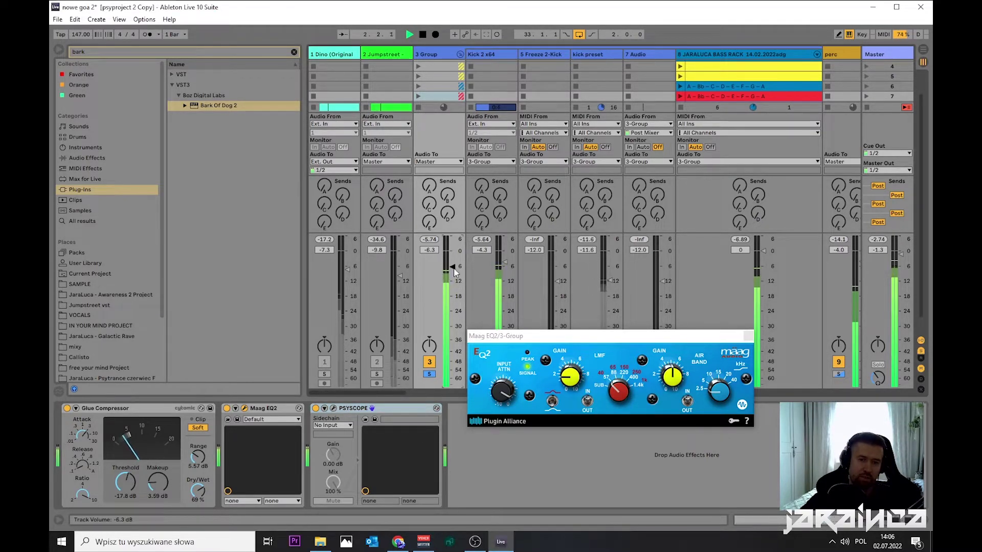
click(227, 408)
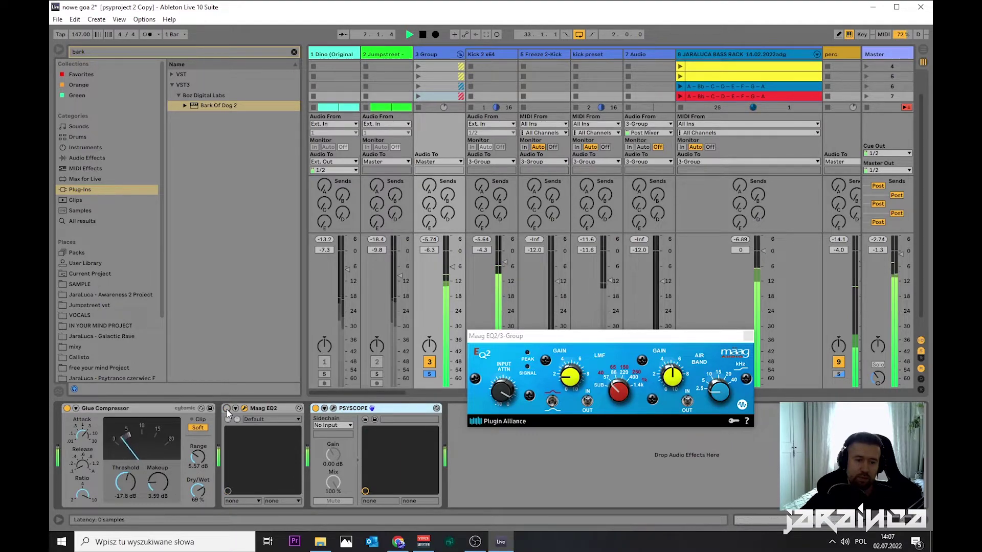
click(226, 408)
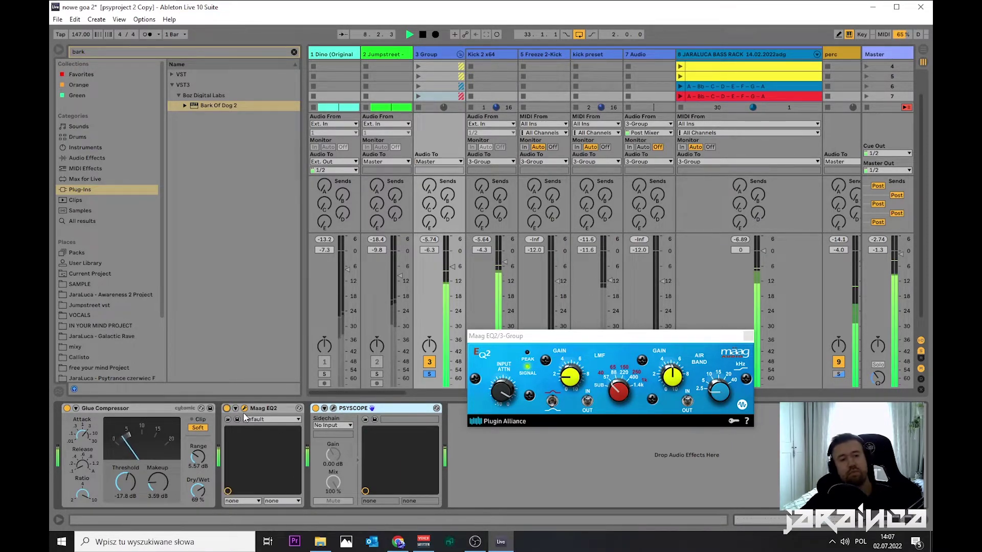
Step: Unsolo the kick and bass group to hear the full mix and close the Maag EQ2 window
click(429, 374)
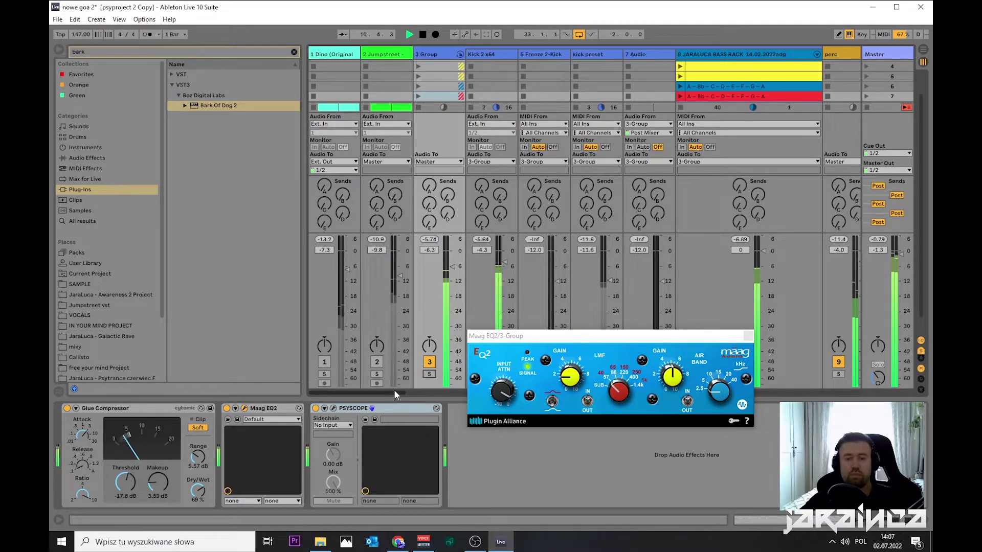
scroll(394, 392, right, 10)
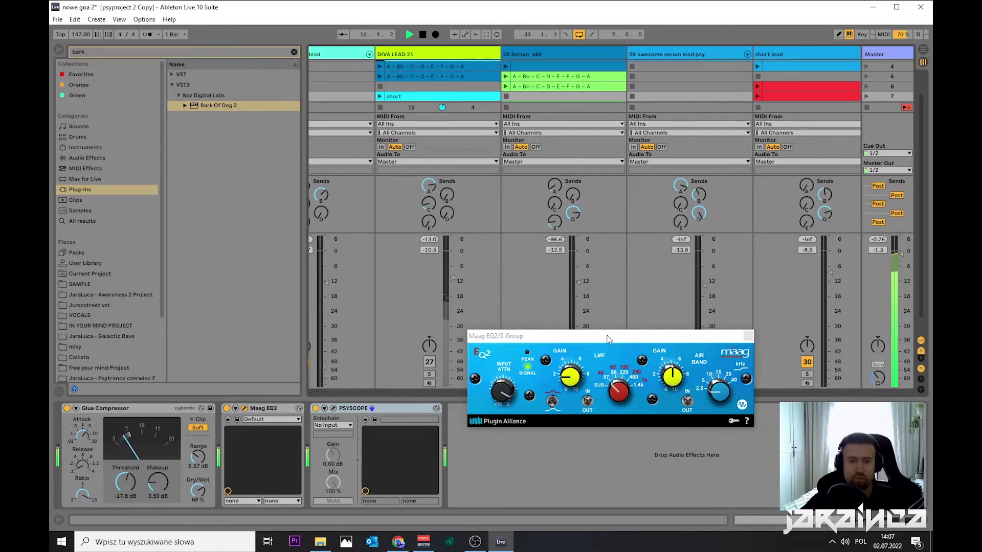
click(748, 336)
Step: Launch the blue scene 6 clip on the Phoscyon track and set Cutoff to 53.4, Resonance to 95.9 and Env Mod to 42.5
drag(707, 394, 652, 390)
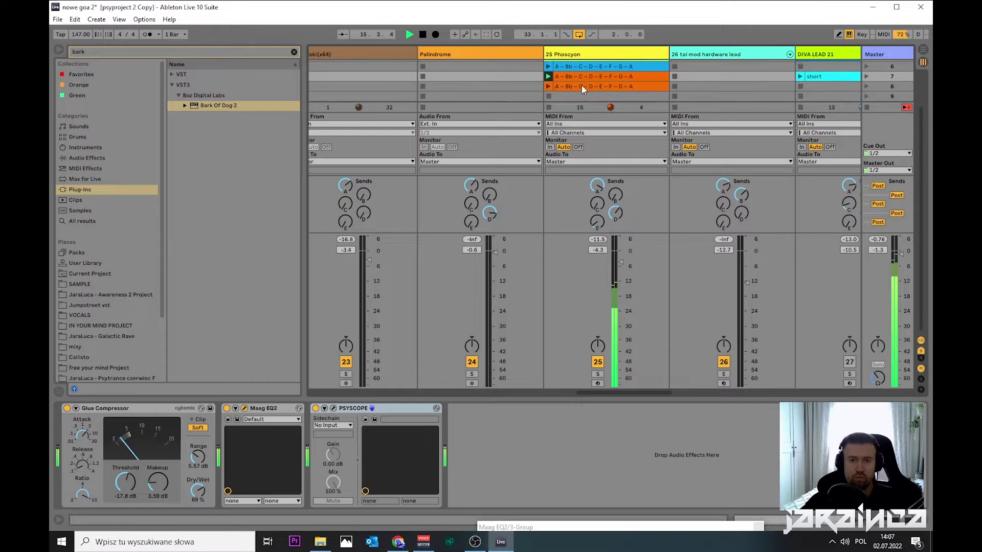
scroll(570, 90, up, 2)
click(573, 86)
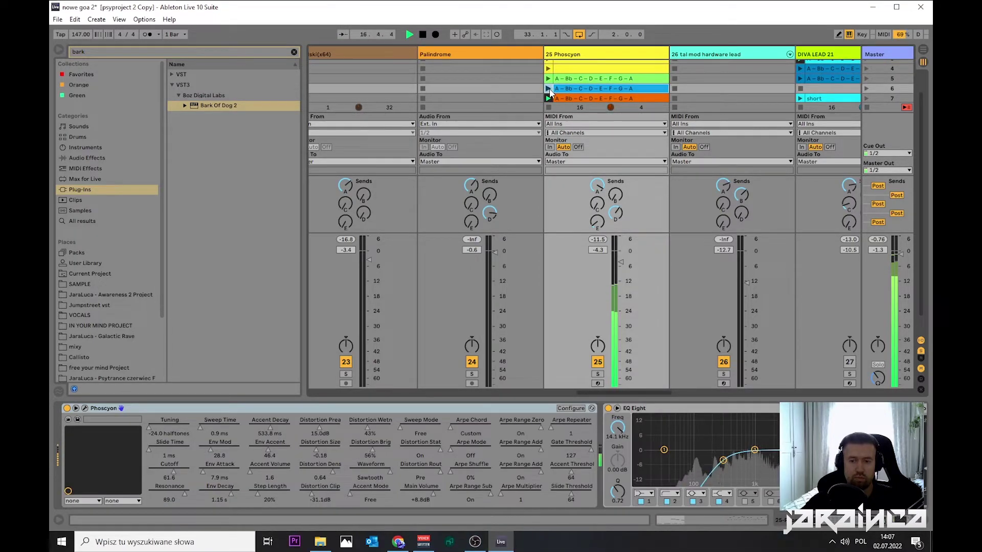
click(548, 89)
drag(170, 477, 202, 444)
drag(649, 392, 703, 392)
drag(588, 401, 612, 391)
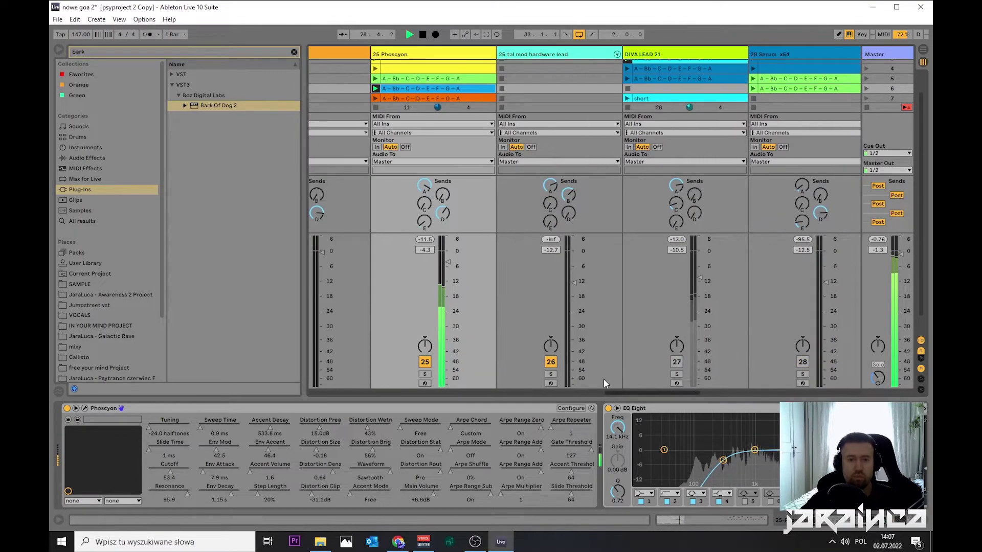
Step: Raise Phoscyon's cutoff and set Env Mod to 41.1, Env Attack to 28.1 ms and Env Decay to 397.0 ms during playback
scroll(545, 72, left, 2)
scroll(545, 72, up, 1)
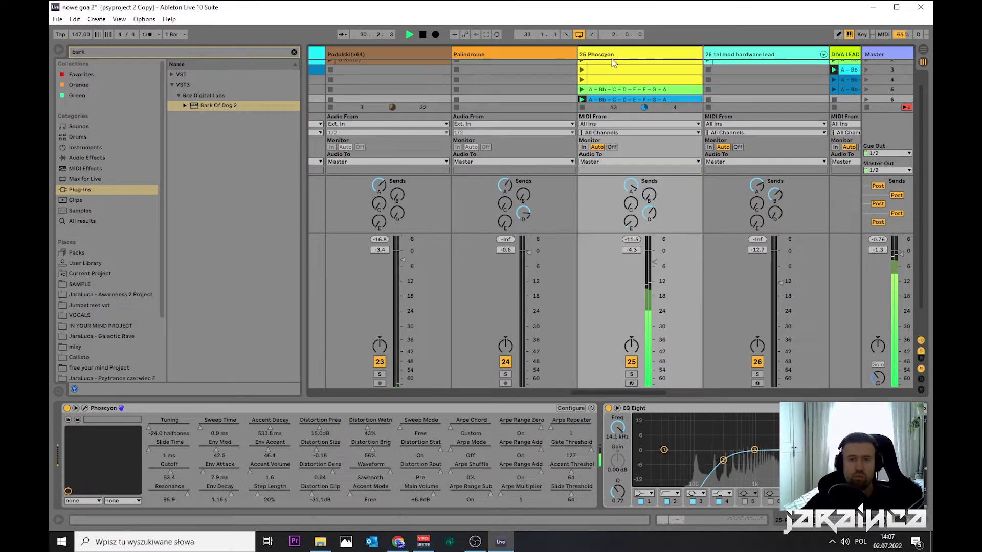
drag(228, 481, 228, 422)
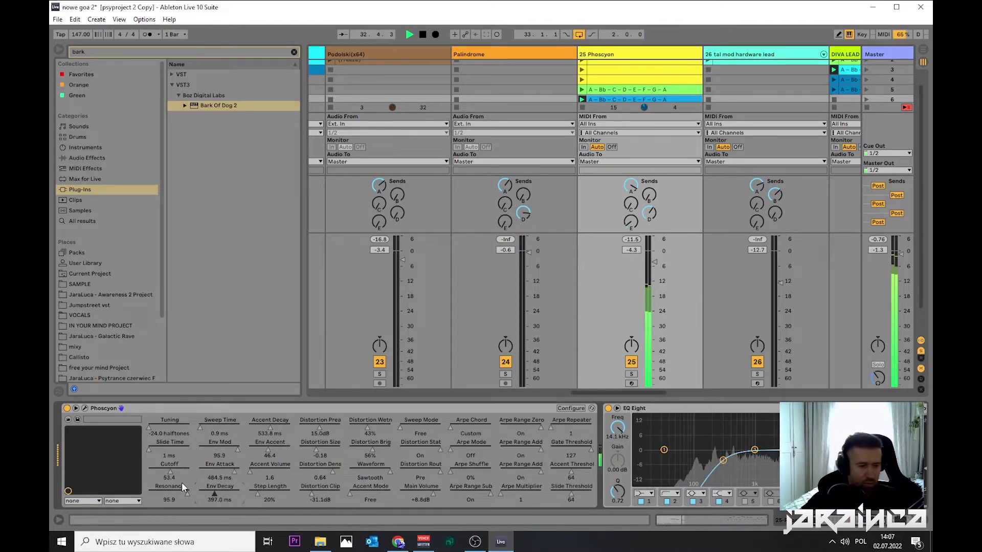
click(153, 475)
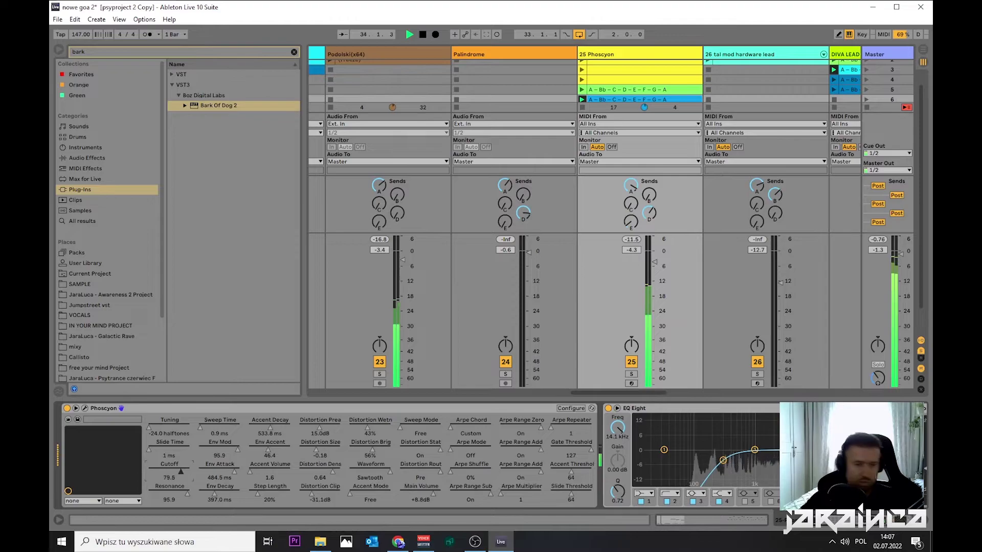
drag(153, 474, 153, 465)
drag(219, 473, 220, 491)
drag(220, 450, 220, 475)
Step: Look over the remaining tracks in the session while the full mix plays and stop playback
drag(602, 392, 796, 392)
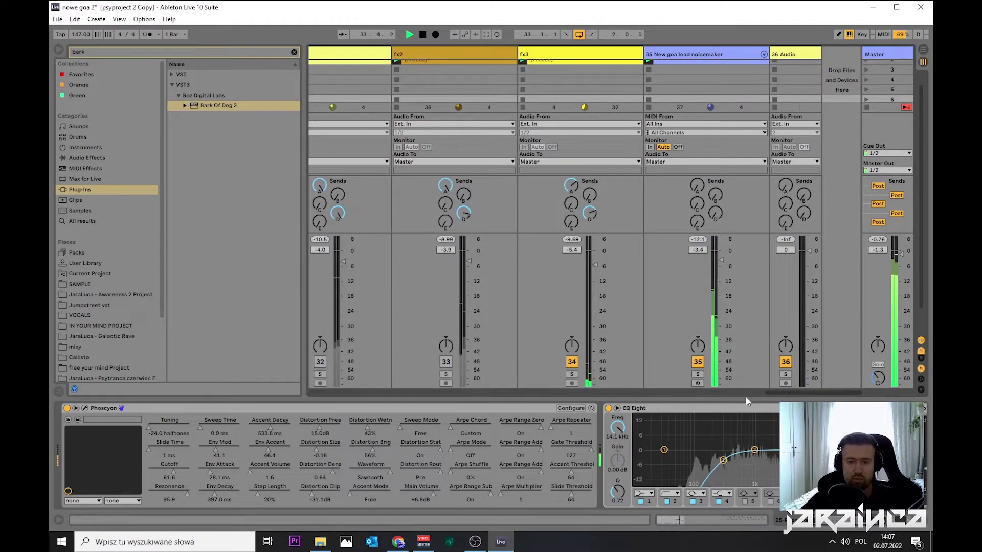
drag(778, 393, 485, 392)
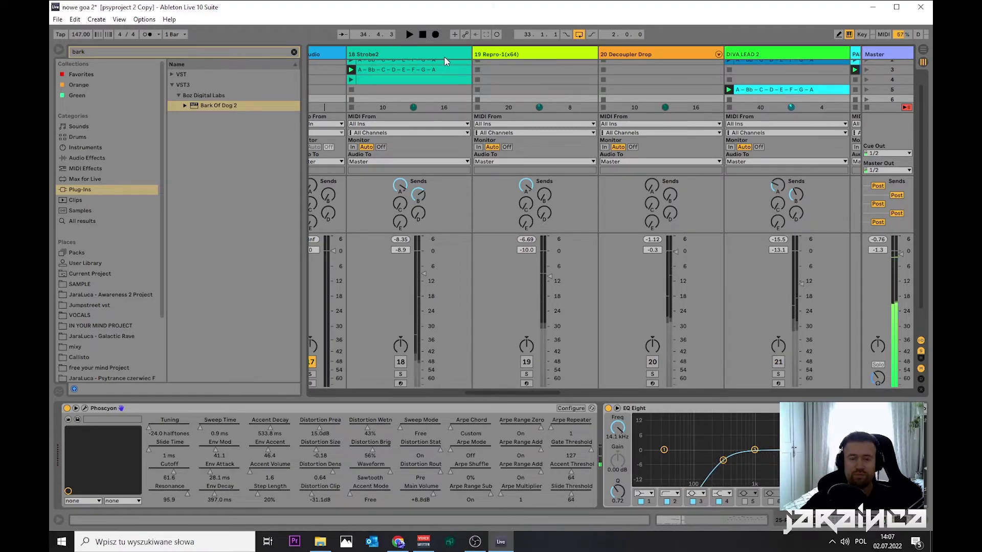
key(space)
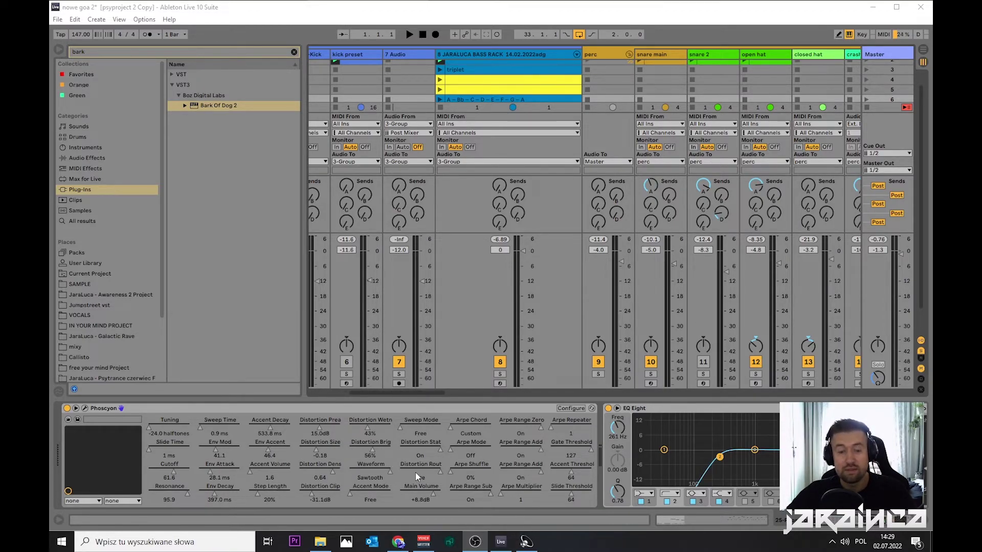
Step: Switch to the web browser, open the Fiverr gig about making goa trance or psytrance in Ableton, and examine its description, packages and reviews
click(397, 542)
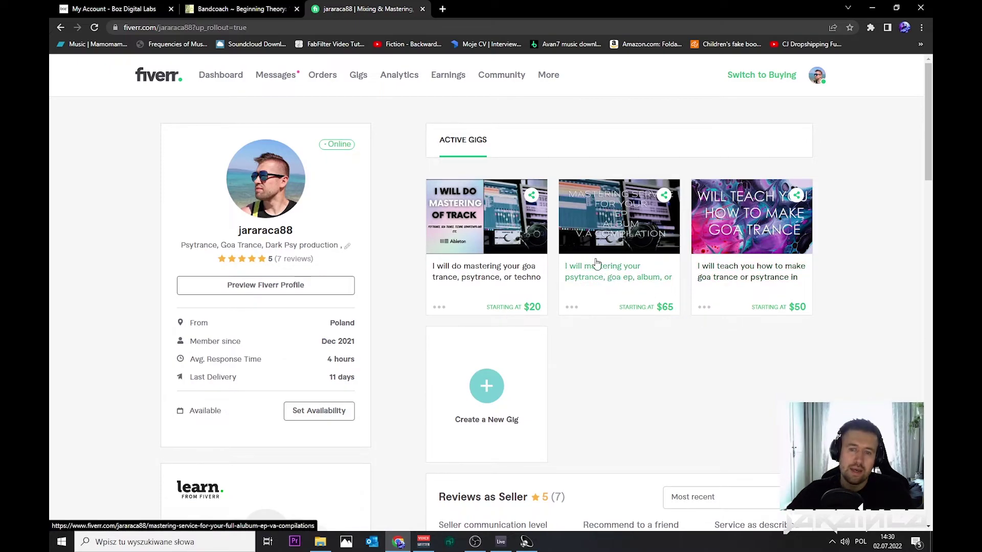
click(760, 278)
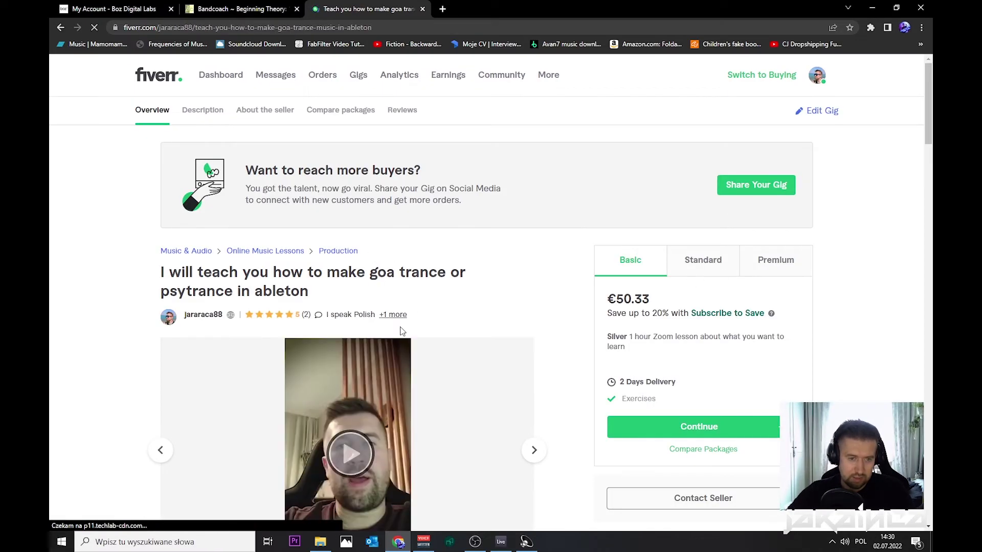
scroll(471, 289, down, 10)
scroll(476, 337, down, 6)
scroll(404, 330, up, 10)
scroll(362, 310, down, 15)
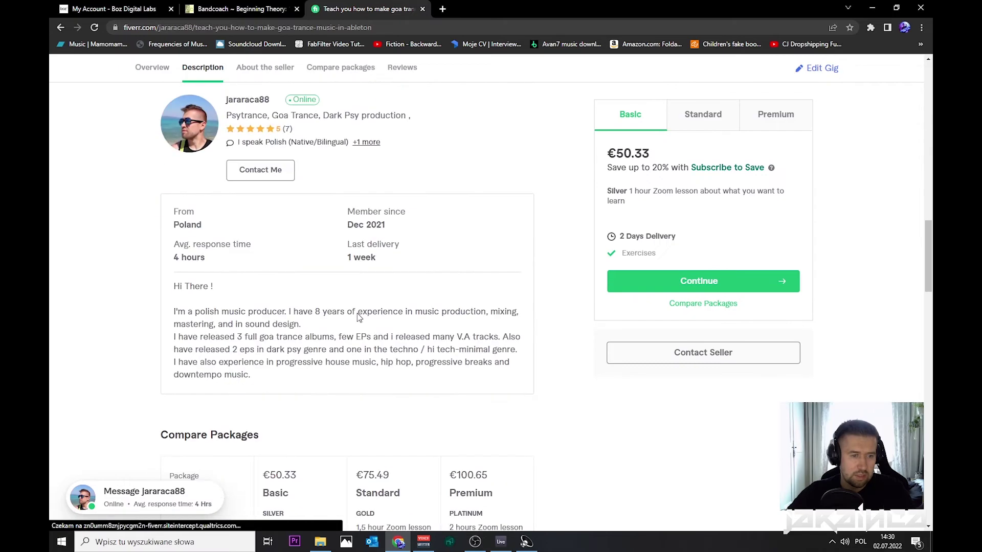
scroll(414, 284, down, 10)
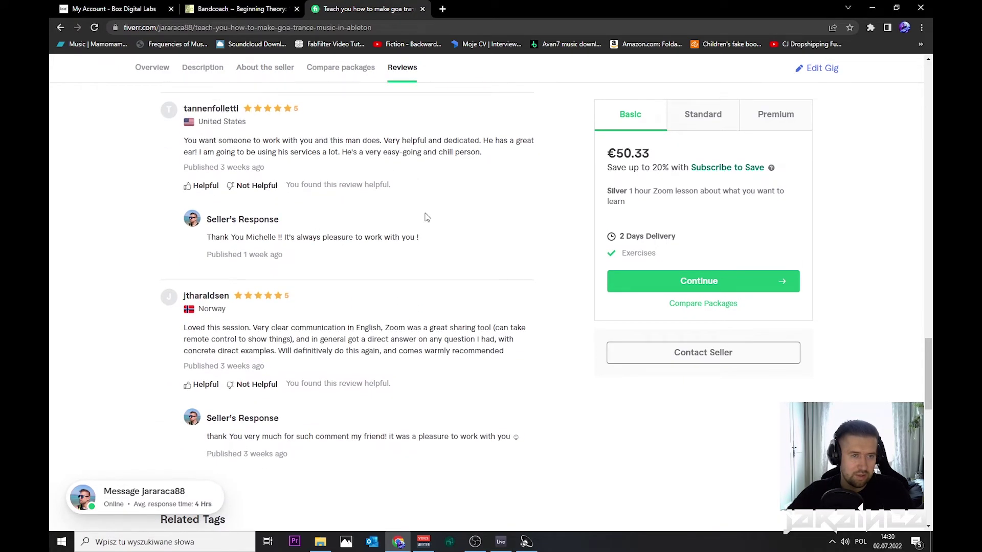
scroll(416, 193, down, 6)
scroll(445, 312, up, 14)
scroll(452, 299, up, 20)
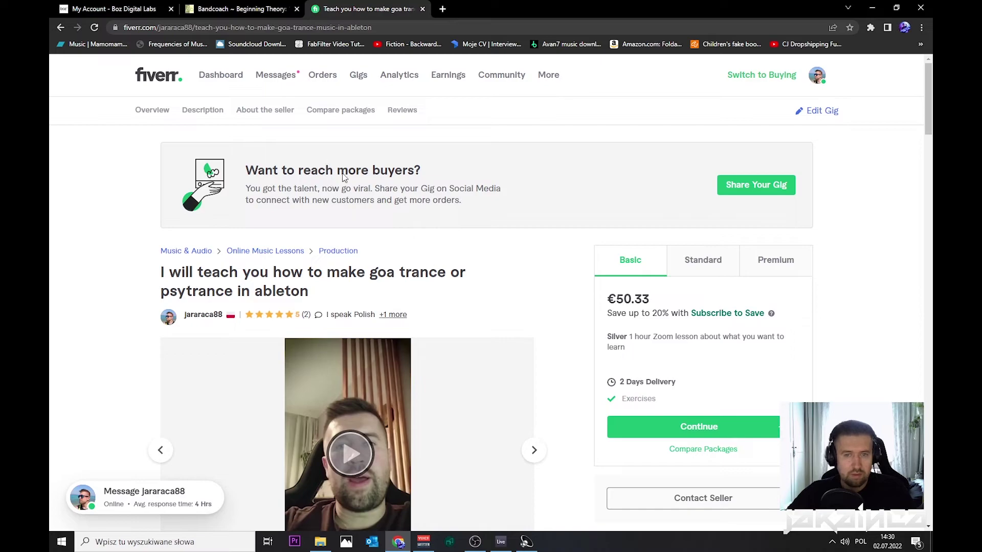
Step: Compare the gig's Basic, Standard and Premium lesson packages, ending on Premium
click(693, 264)
click(765, 266)
click(630, 261)
click(766, 262)
click(701, 262)
click(631, 262)
click(769, 267)
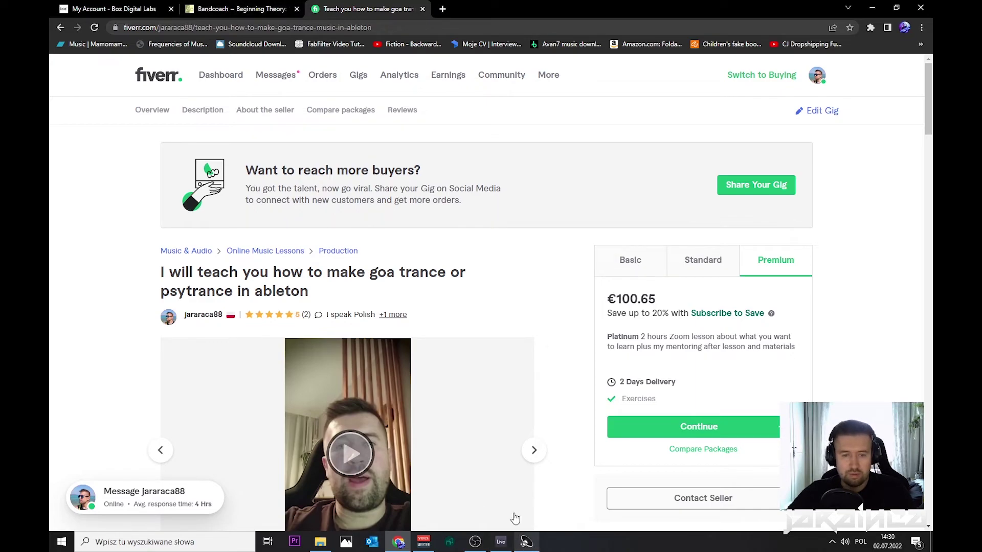
Step: View the Bandcoach page and the Boz Digital Labs account page already open in the browser
click(243, 7)
click(114, 9)
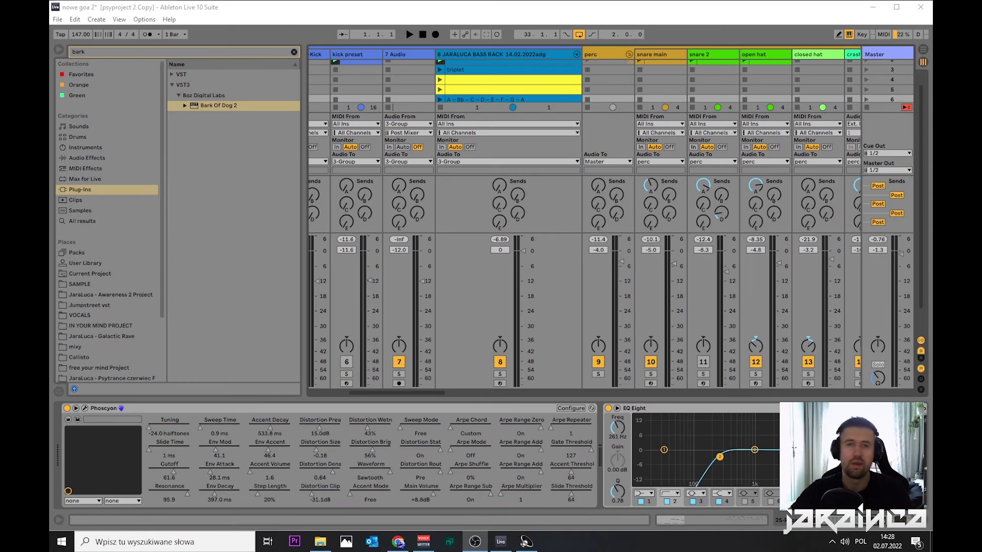